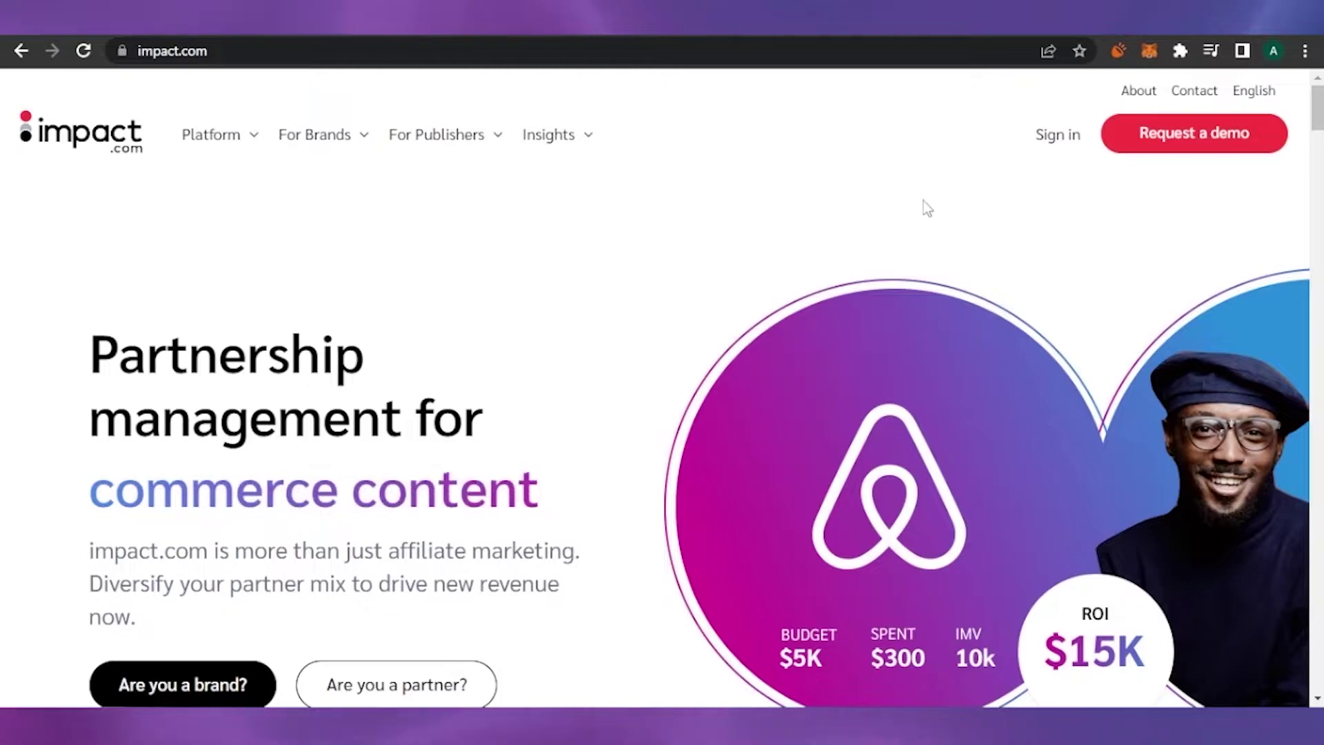
- Close the cookie notice on the impact.com homepage and scroll down through the hero section
scroll(662, 441, down, 1)
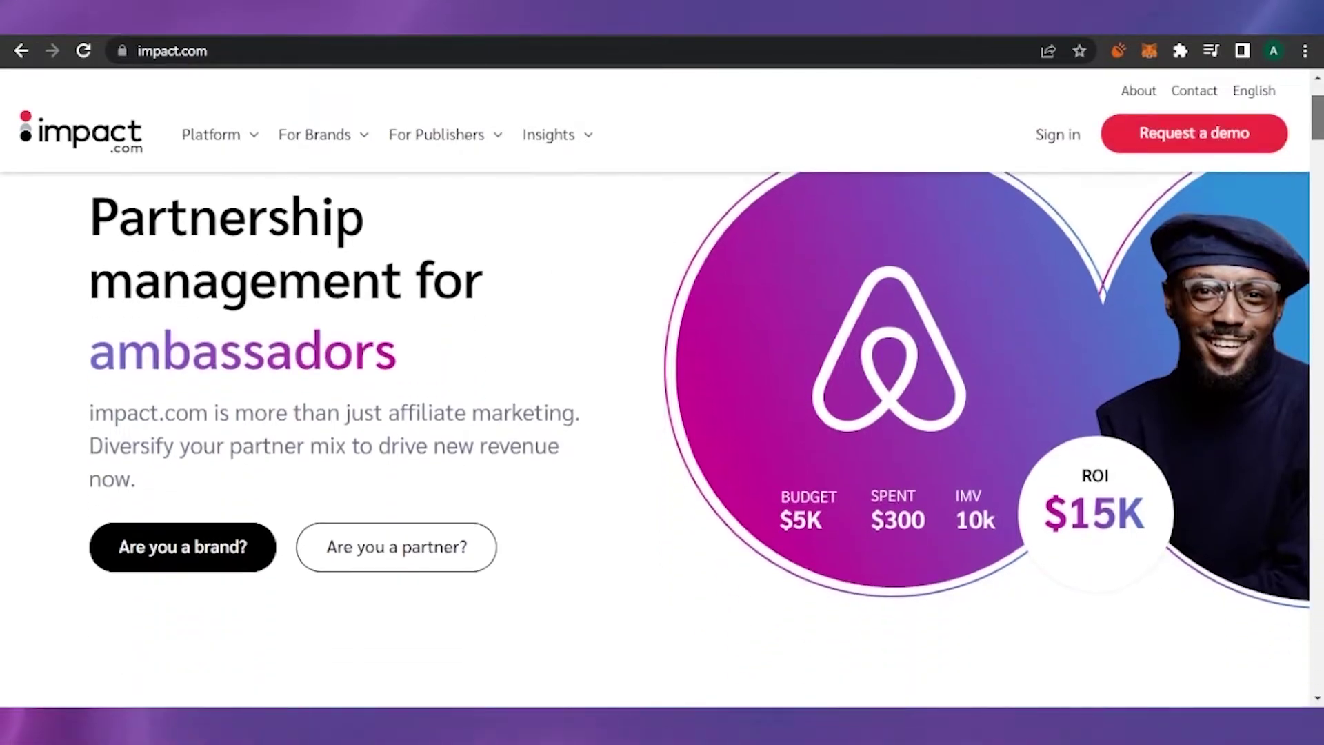
scroll(662, 441, up, 1)
scroll(663, 442, down, 1)
scroll(662, 386, up, 1)
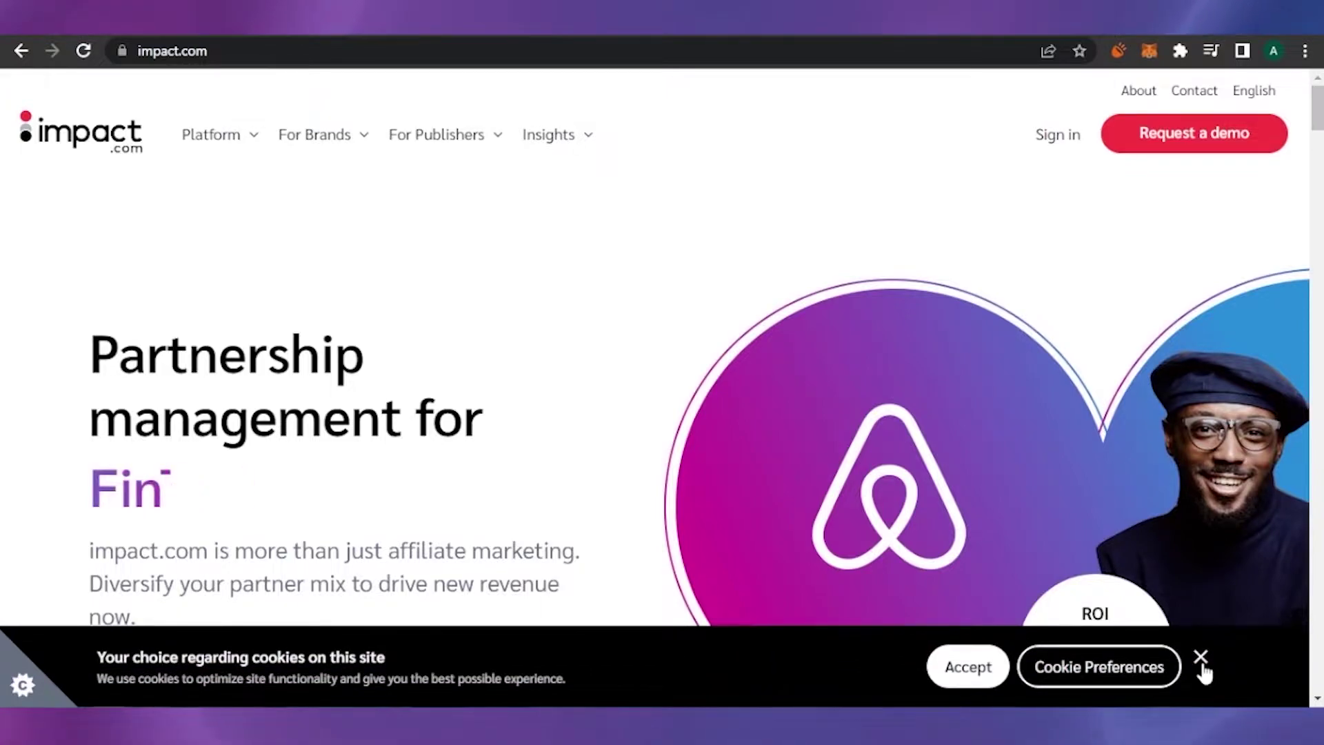
click(1201, 661)
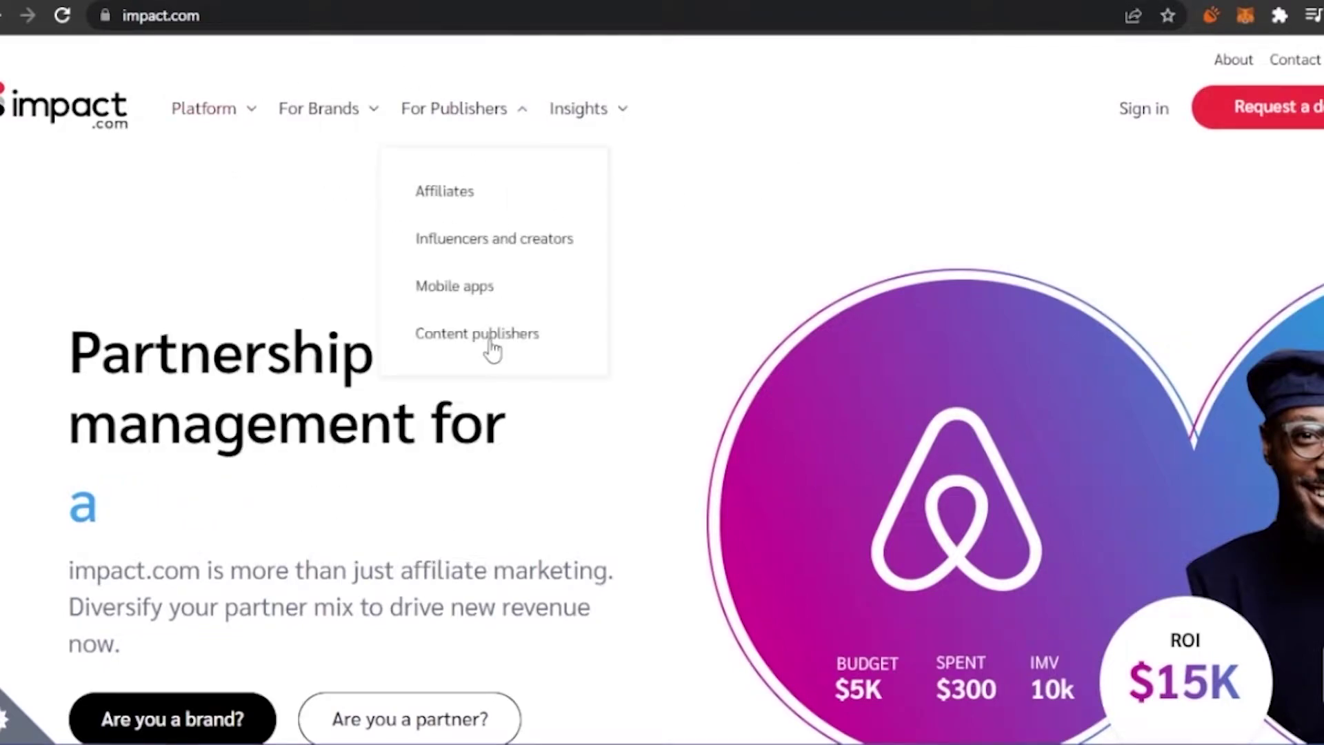
mouse_move(158, 107)
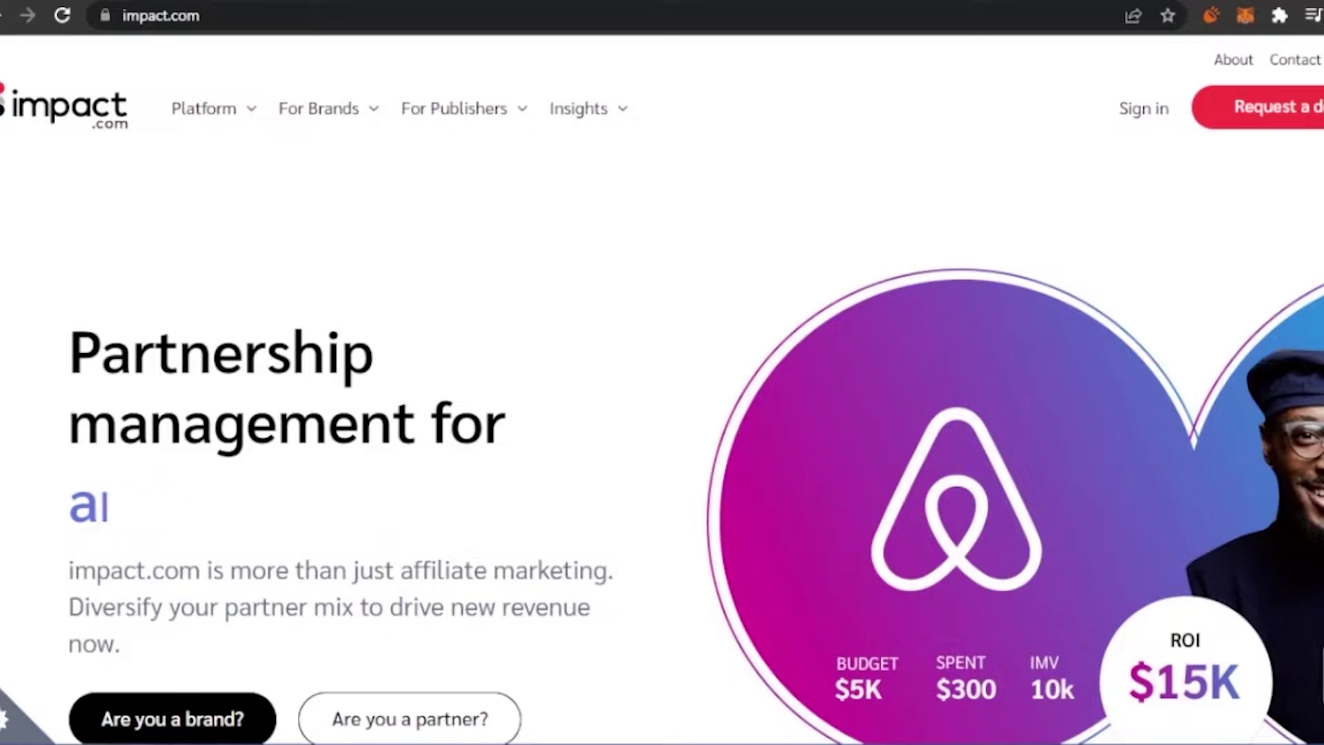
scroll(541, 385, down, 1)
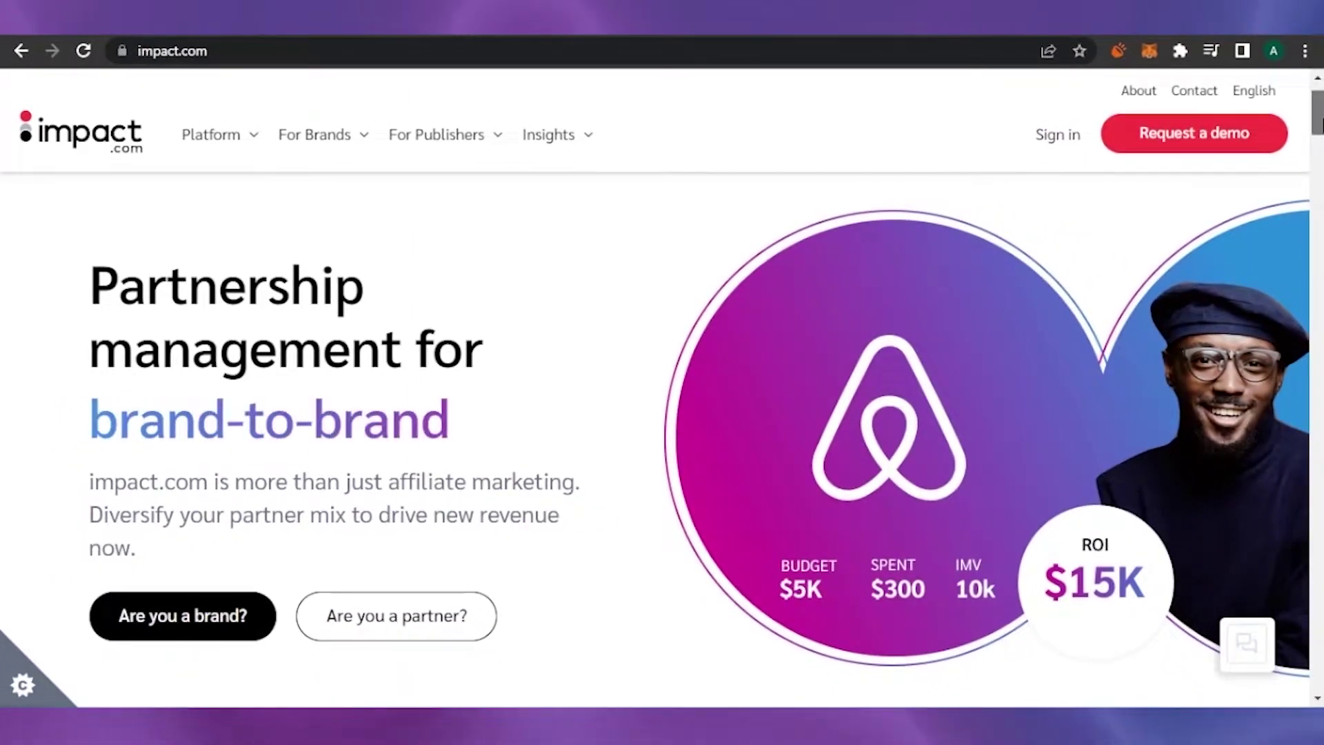
scroll(882, 345, down, 2)
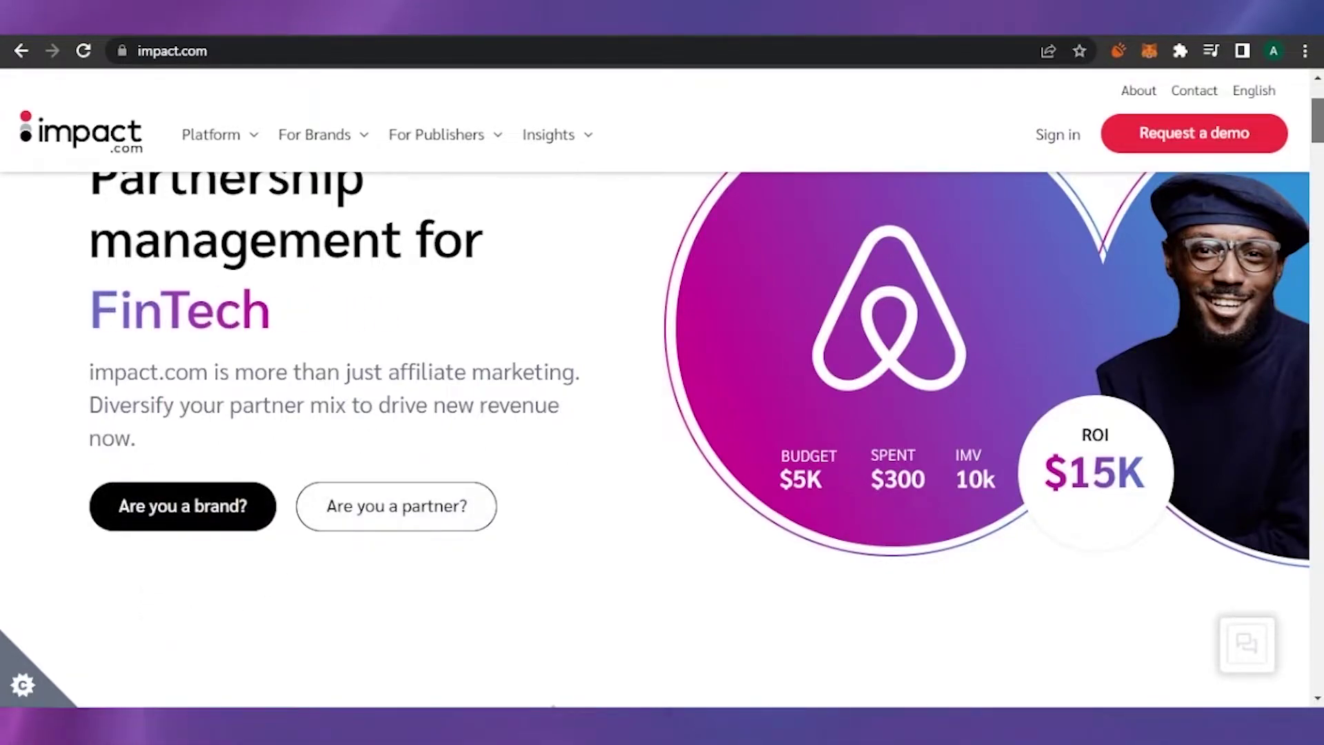
scroll(663, 442, down, 10)
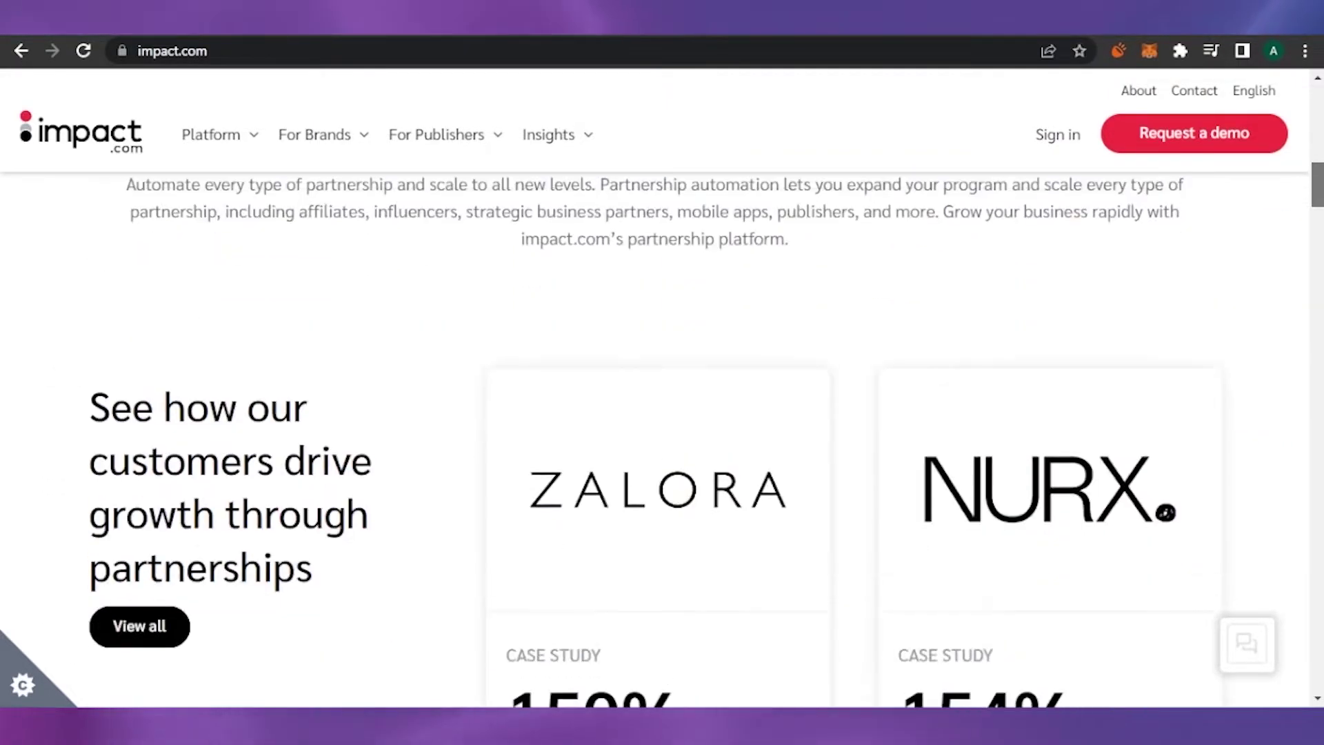
scroll(662, 442, up, 2)
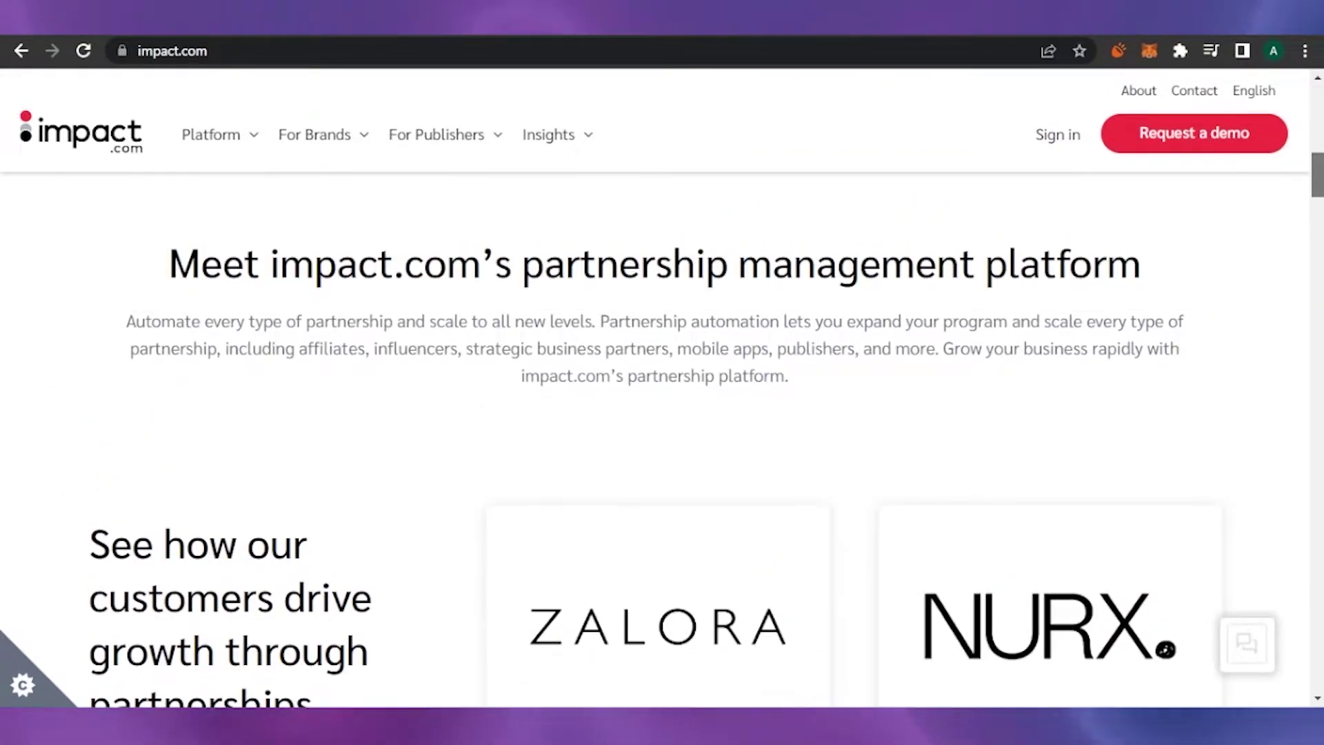
scroll(1315, 250, down, 3)
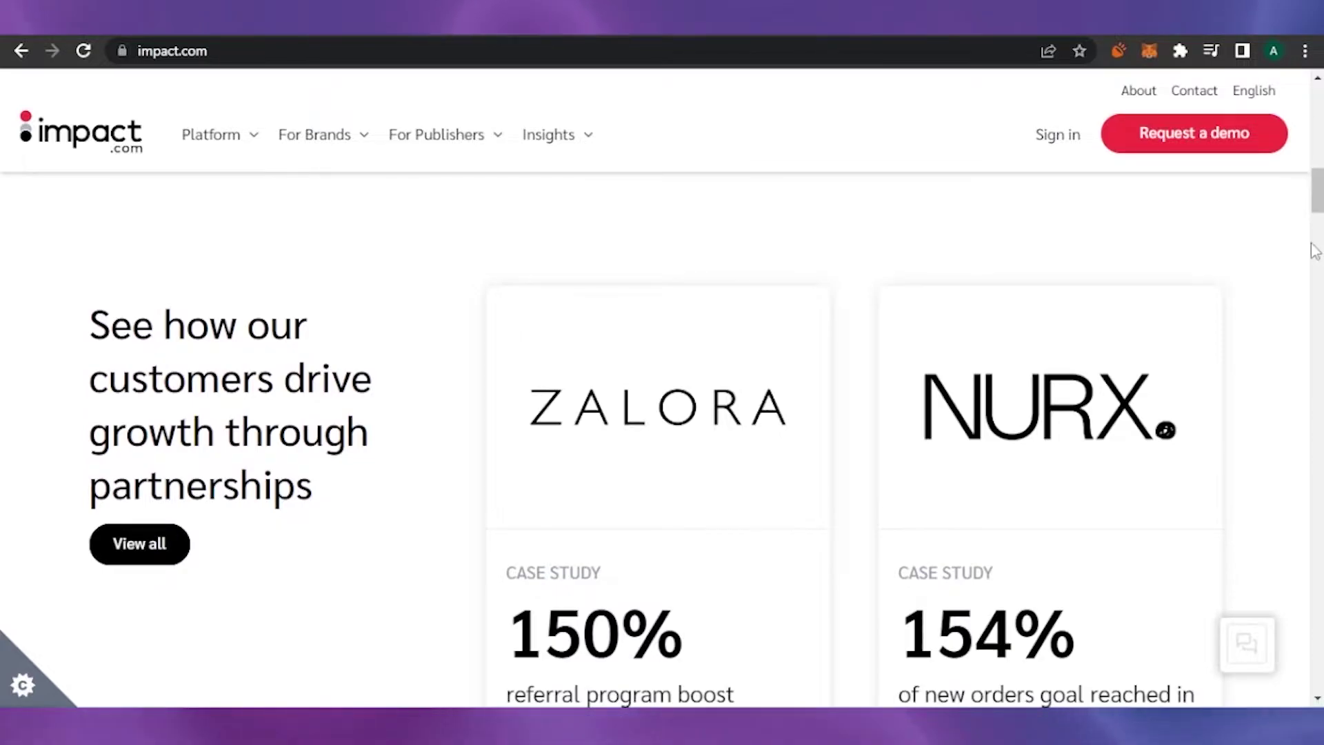
scroll(935, 666, down, 2)
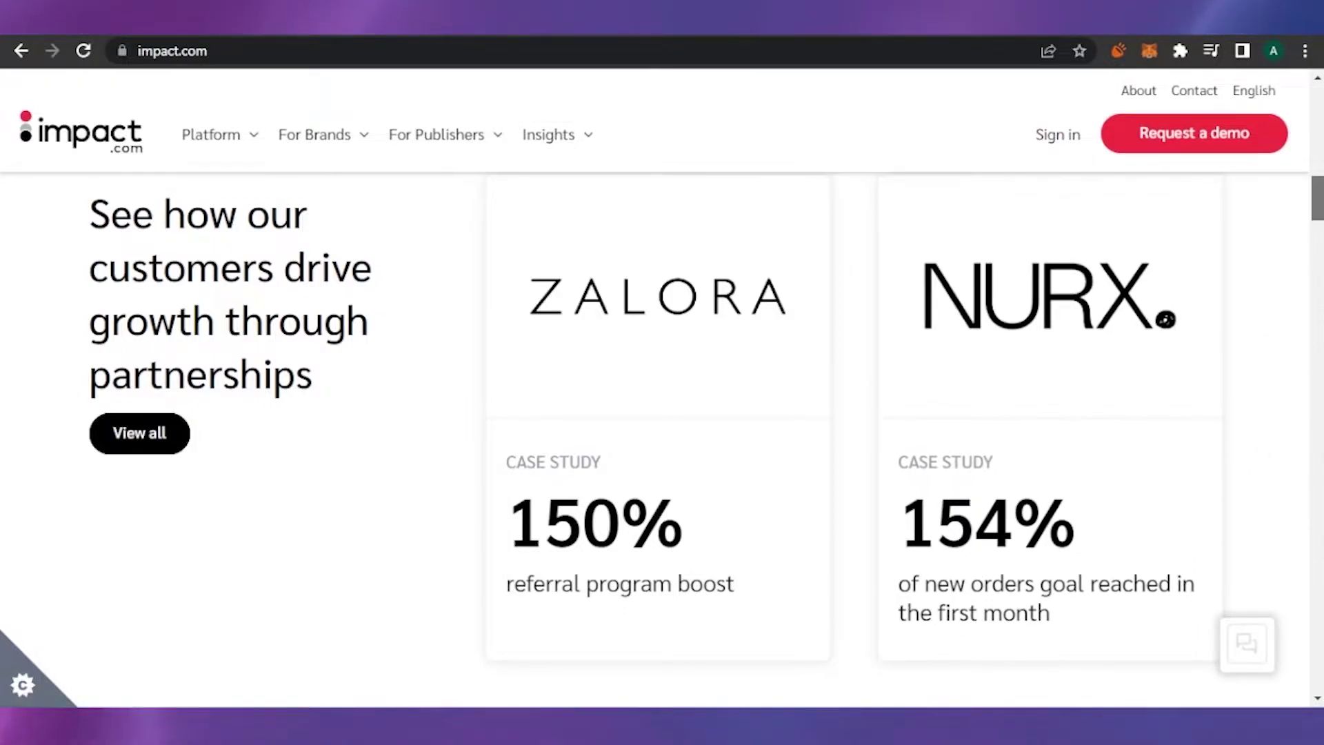
scroll(706, 441, down, 1)
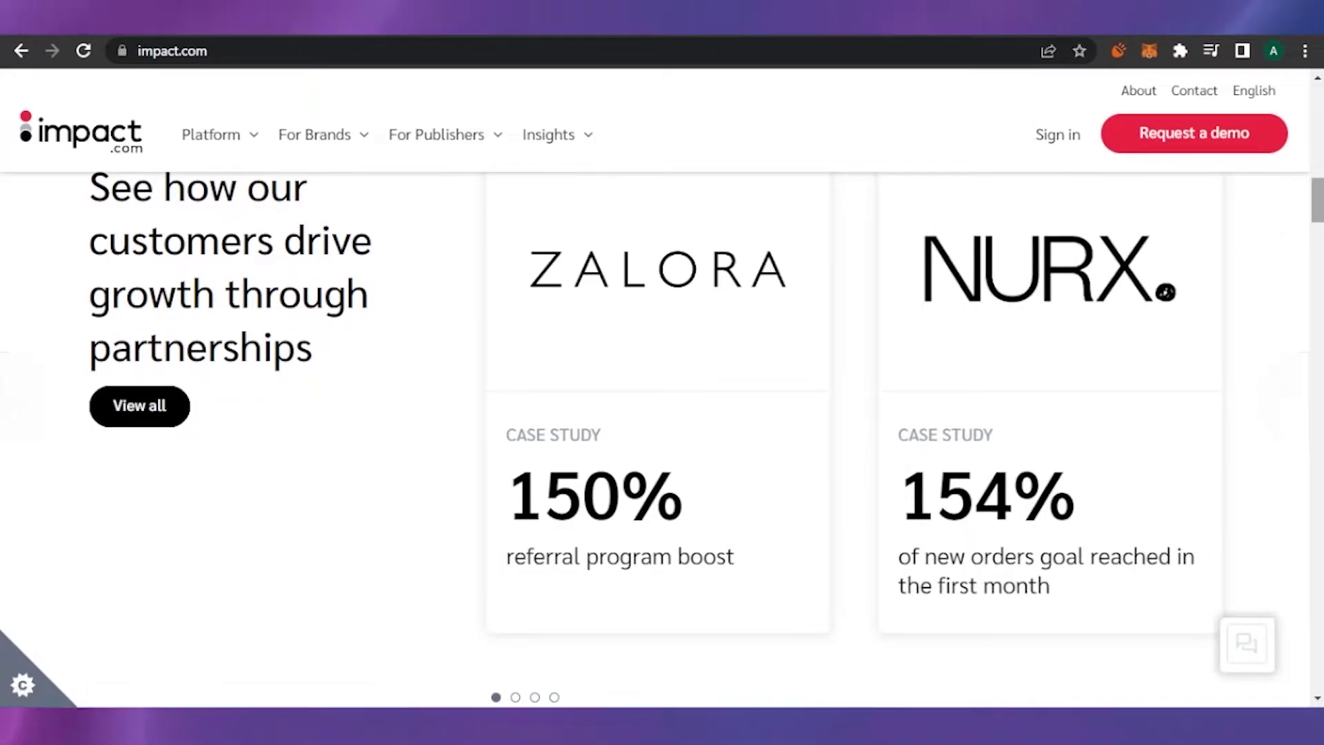
scroll(1307, 228, down, 10)
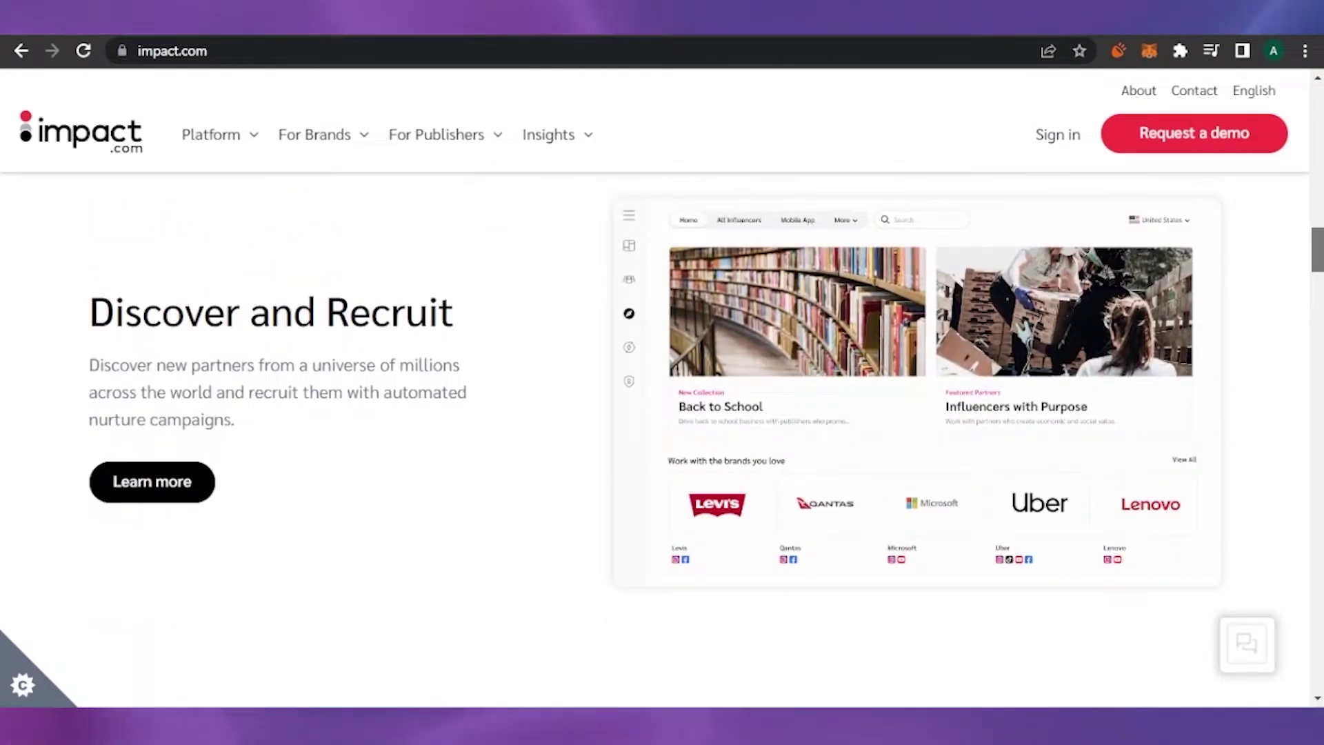
scroll(662, 413, down, 10)
scroll(662, 414, up, 3)
scroll(662, 414, up, 2)
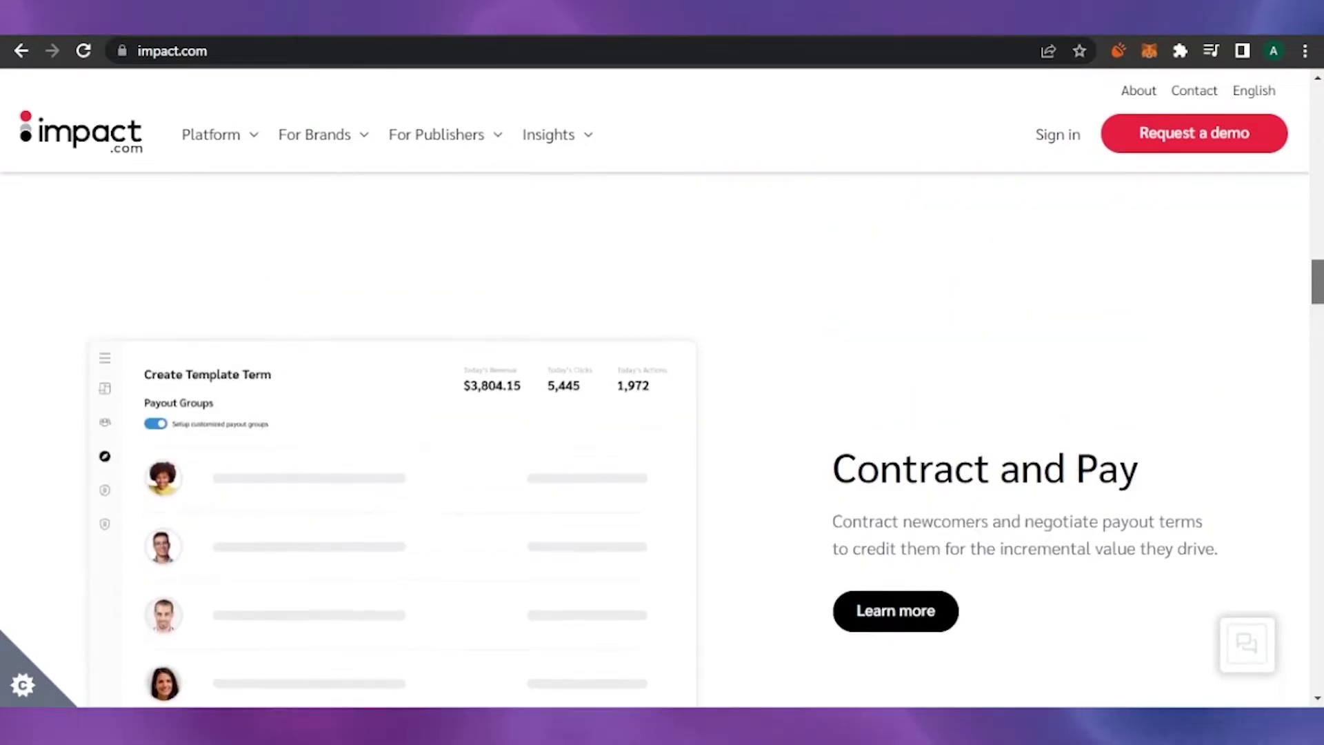
scroll(663, 414, down, 1)
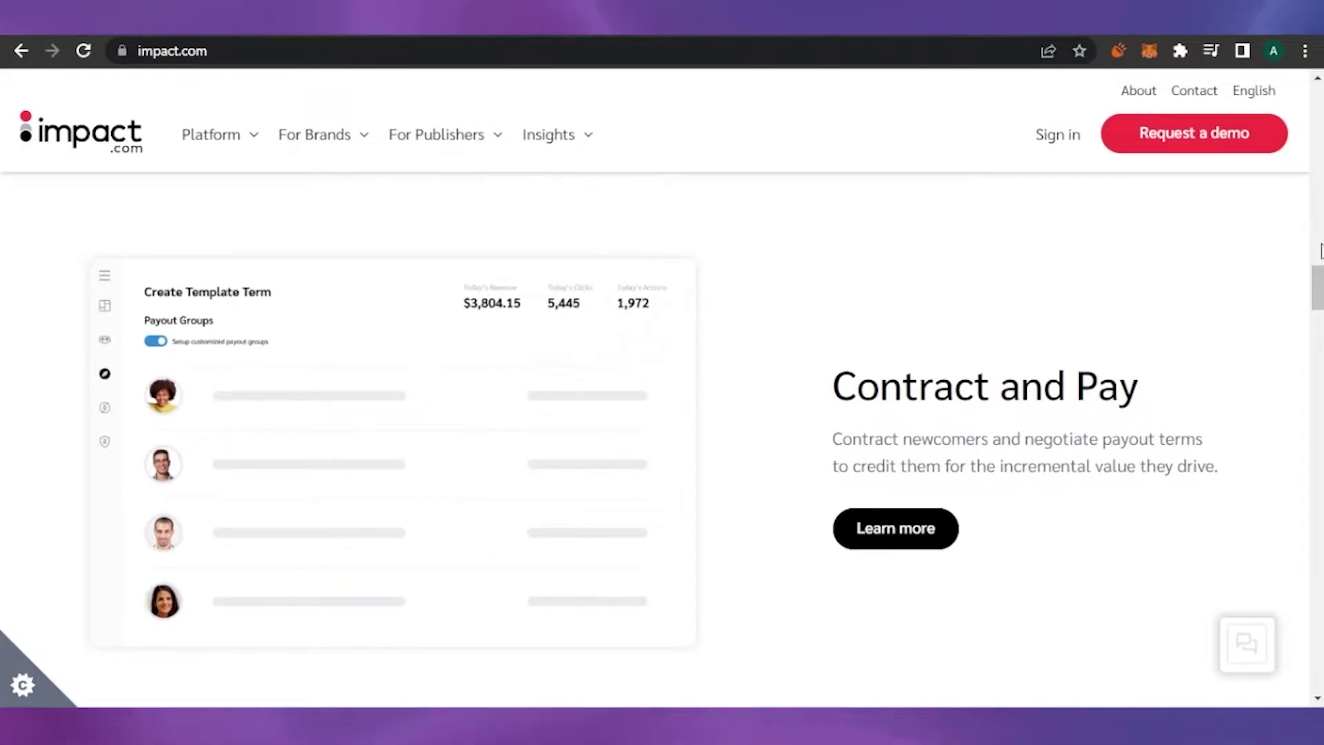
scroll(1319, 281, down, 10)
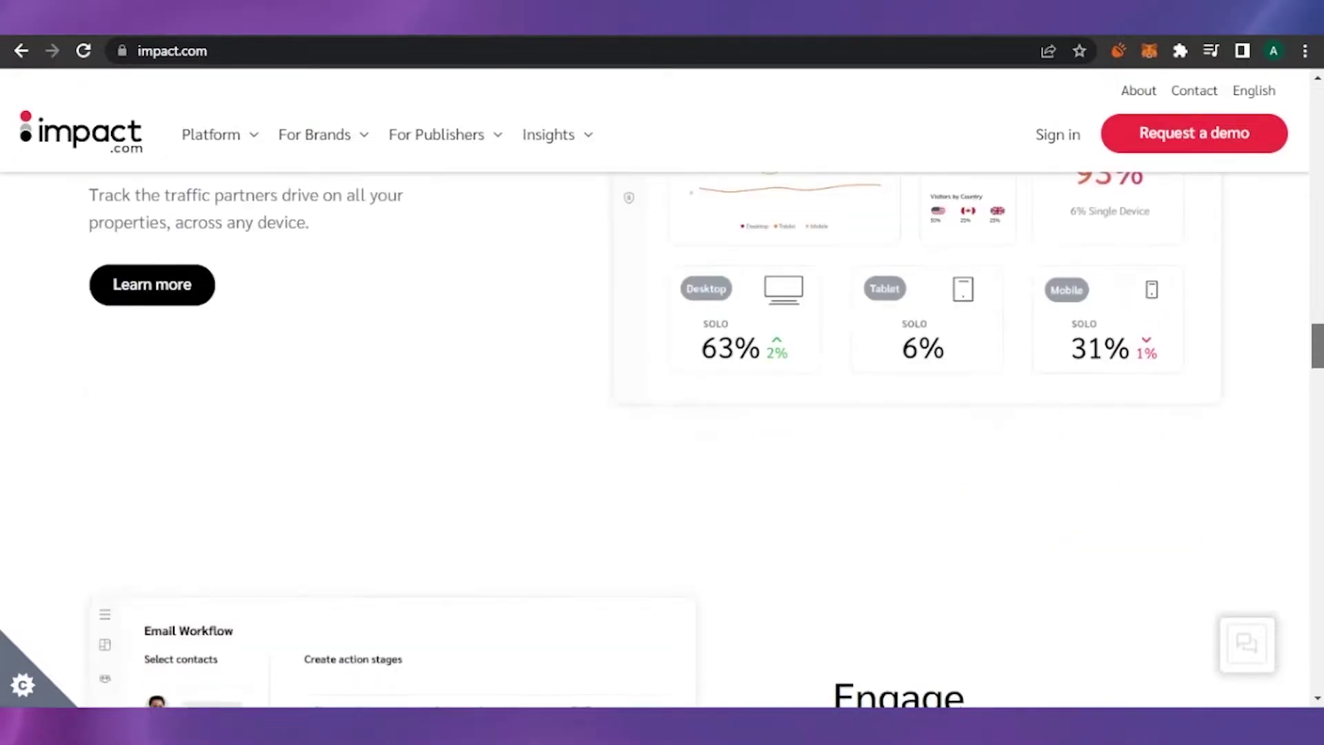
click(81, 131)
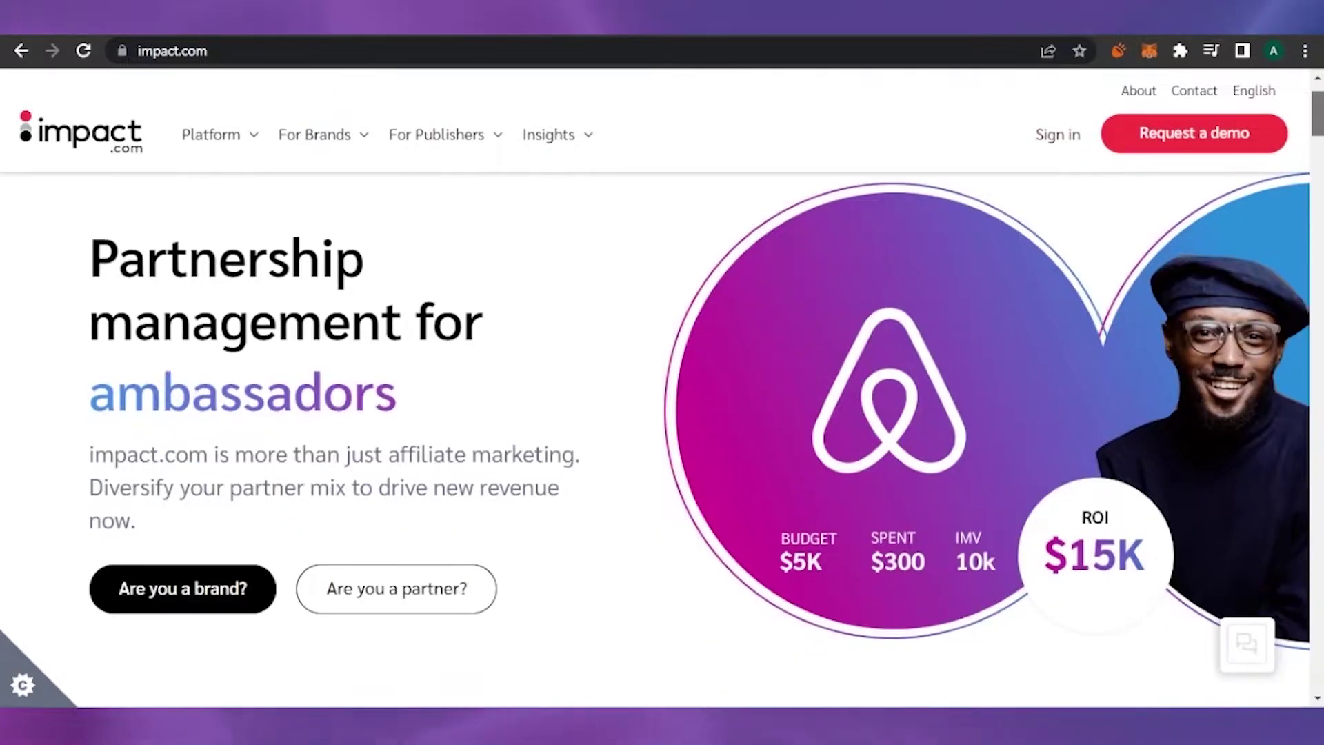
- Open the get-started page and choose the partner sign-up path for creators and publishers
click(1233, 131)
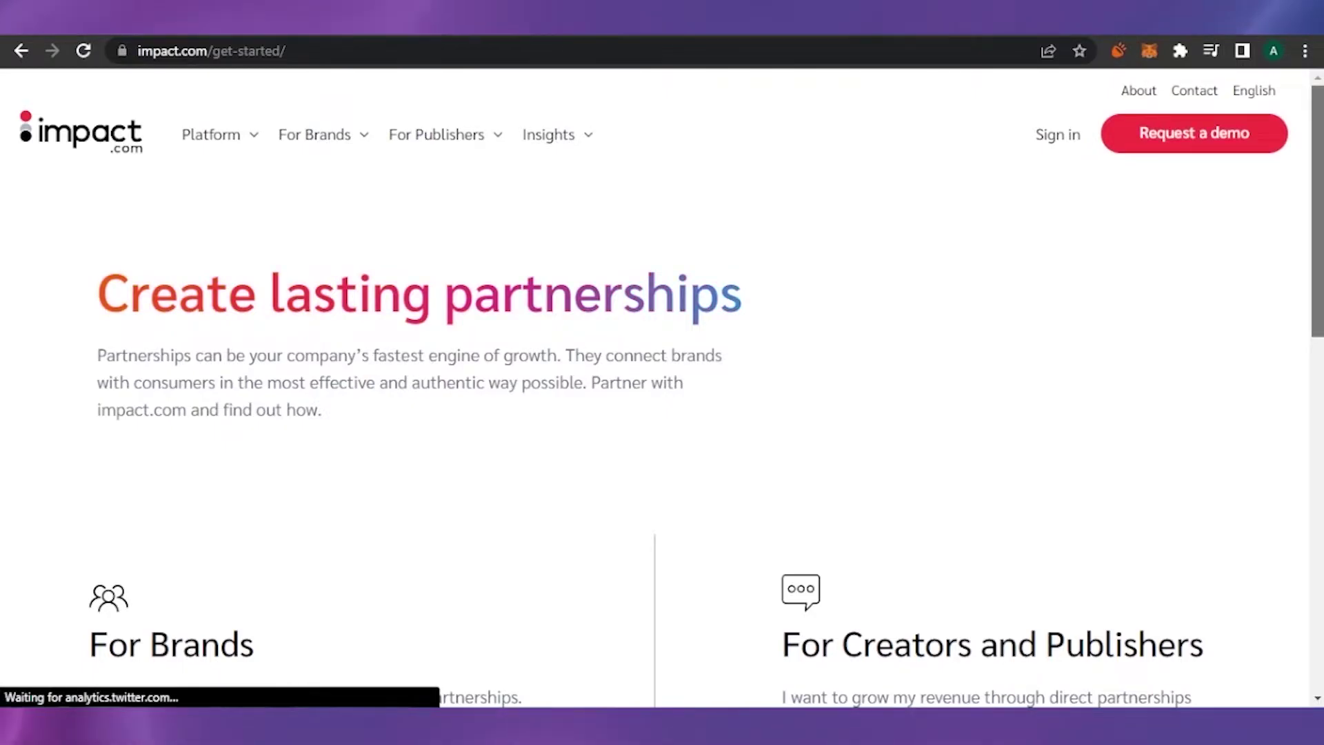
scroll(1321, 197, down, 4)
scroll(1321, 197, up, 1)
scroll(1321, 196, up, 2)
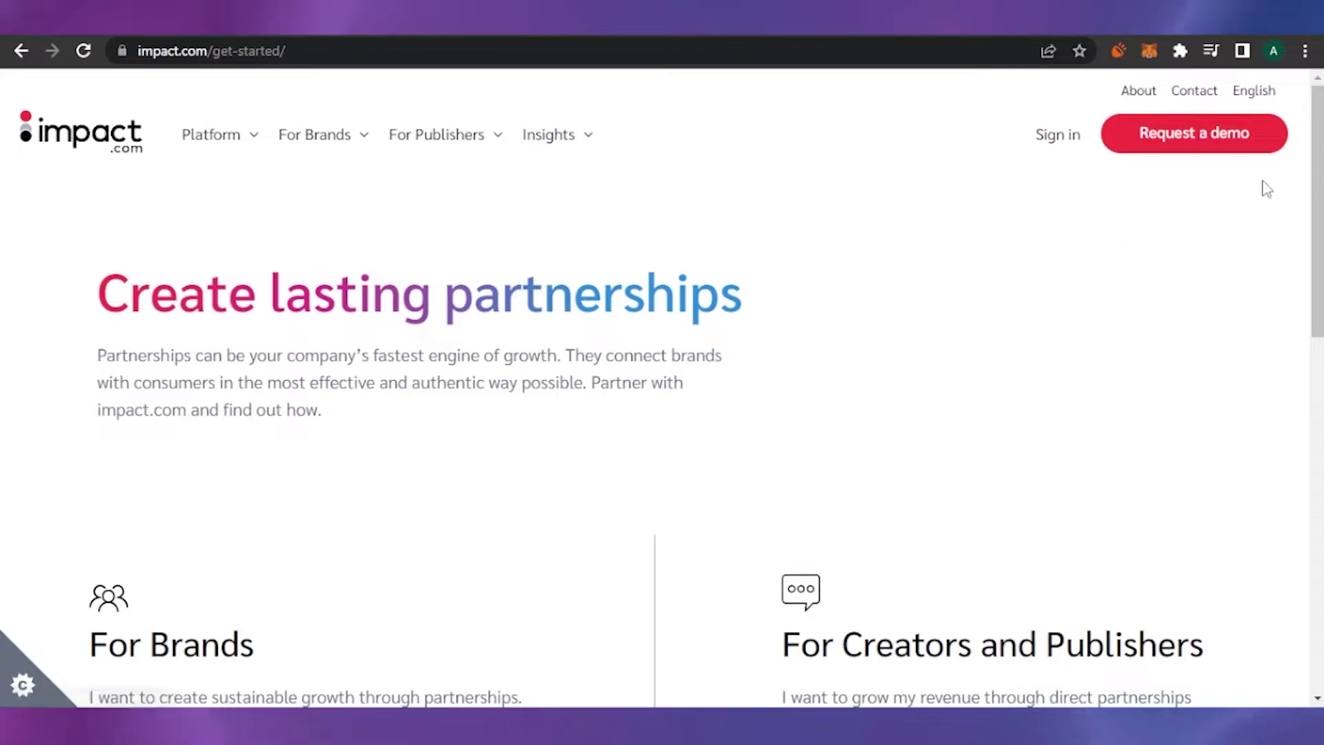
scroll(1317, 193, down, 3)
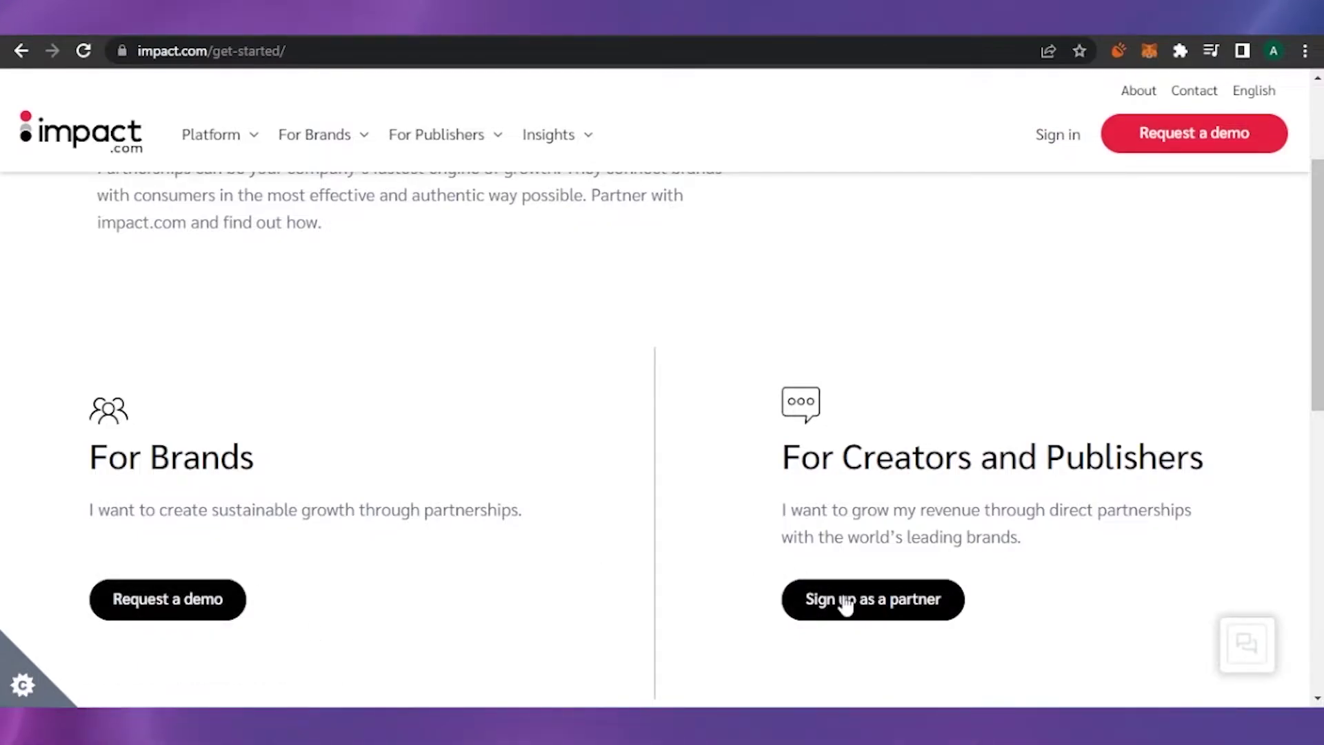
click(865, 610)
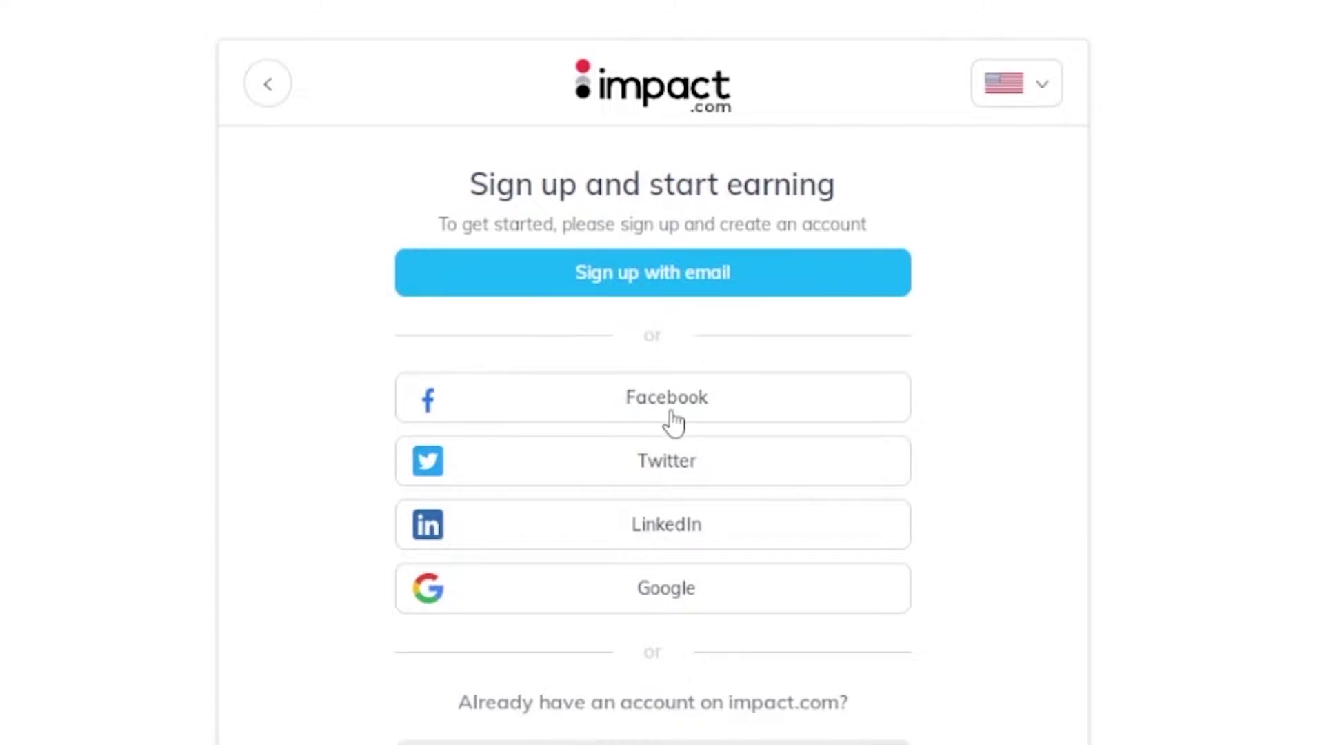
- Sign up for the partner account using the Google account
click(699, 601)
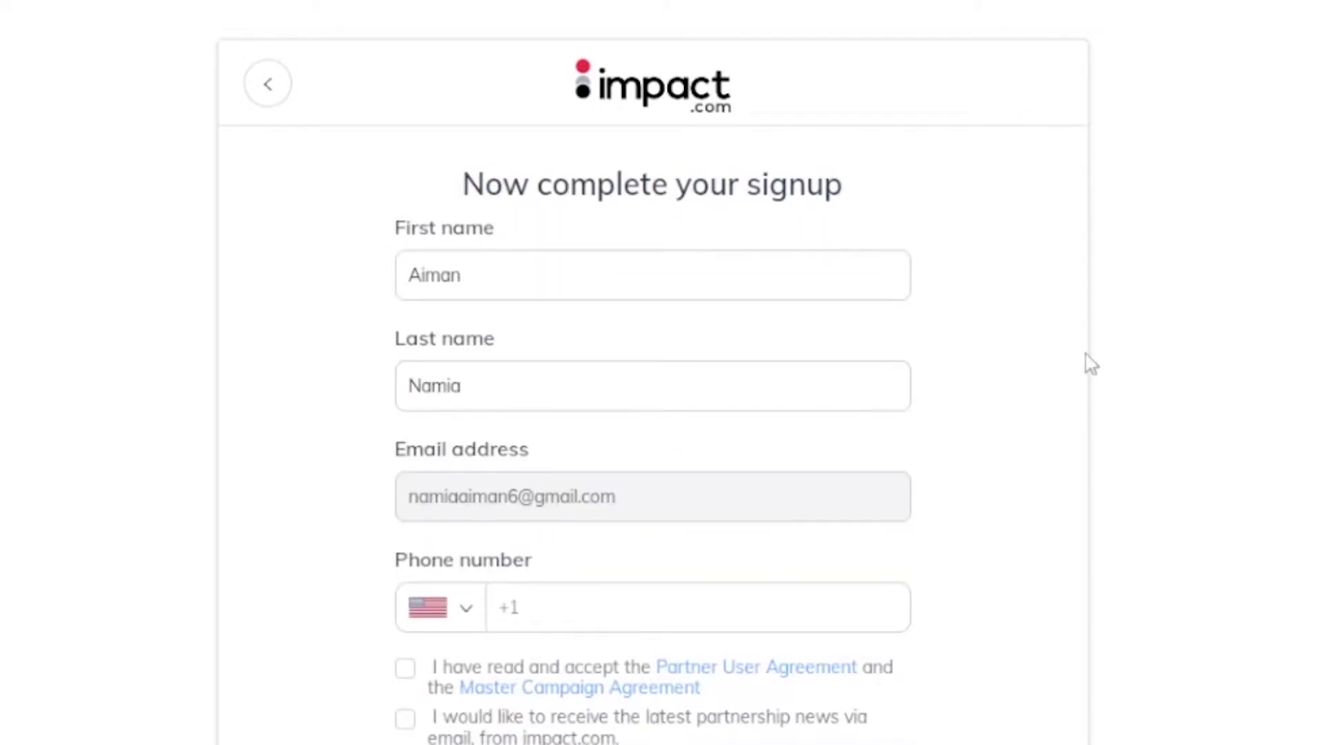
scroll(623, 473, down, 2)
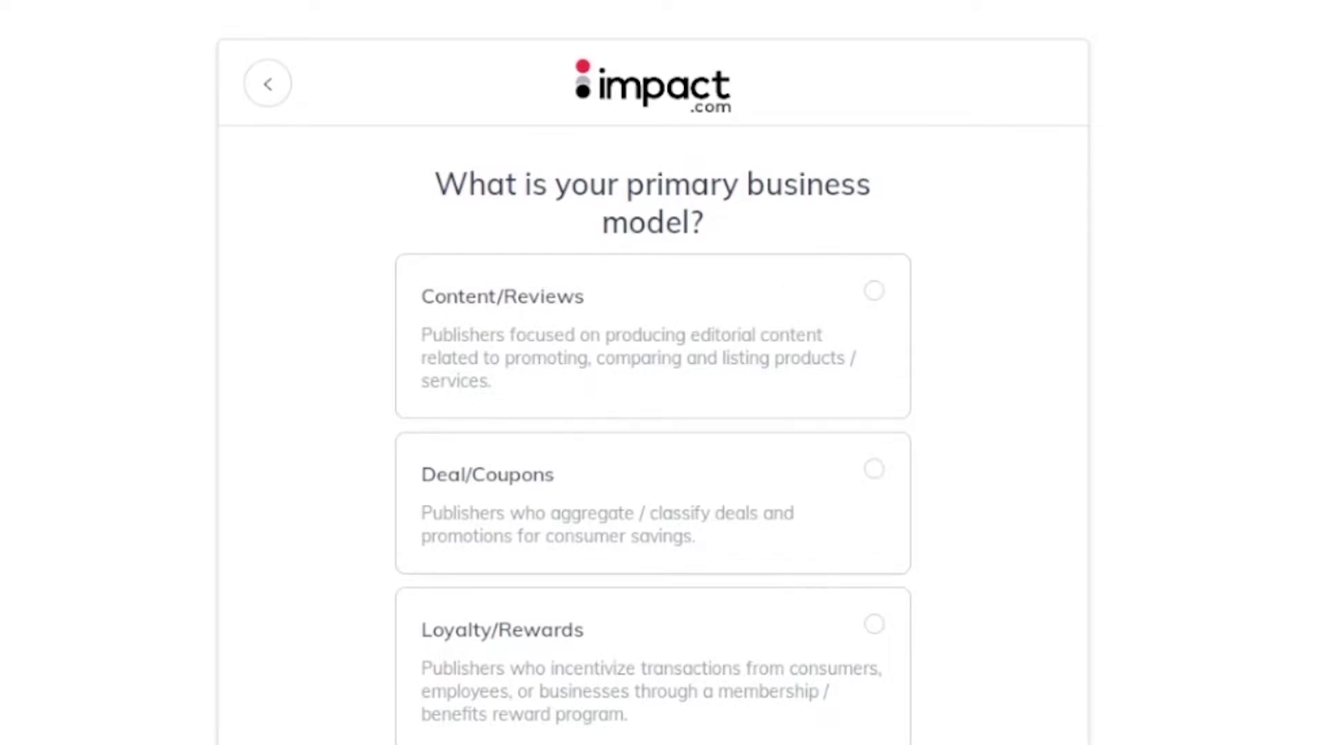
- Confirm Social Influencer as the primary business model and continue
scroll(653, 372, down, 7)
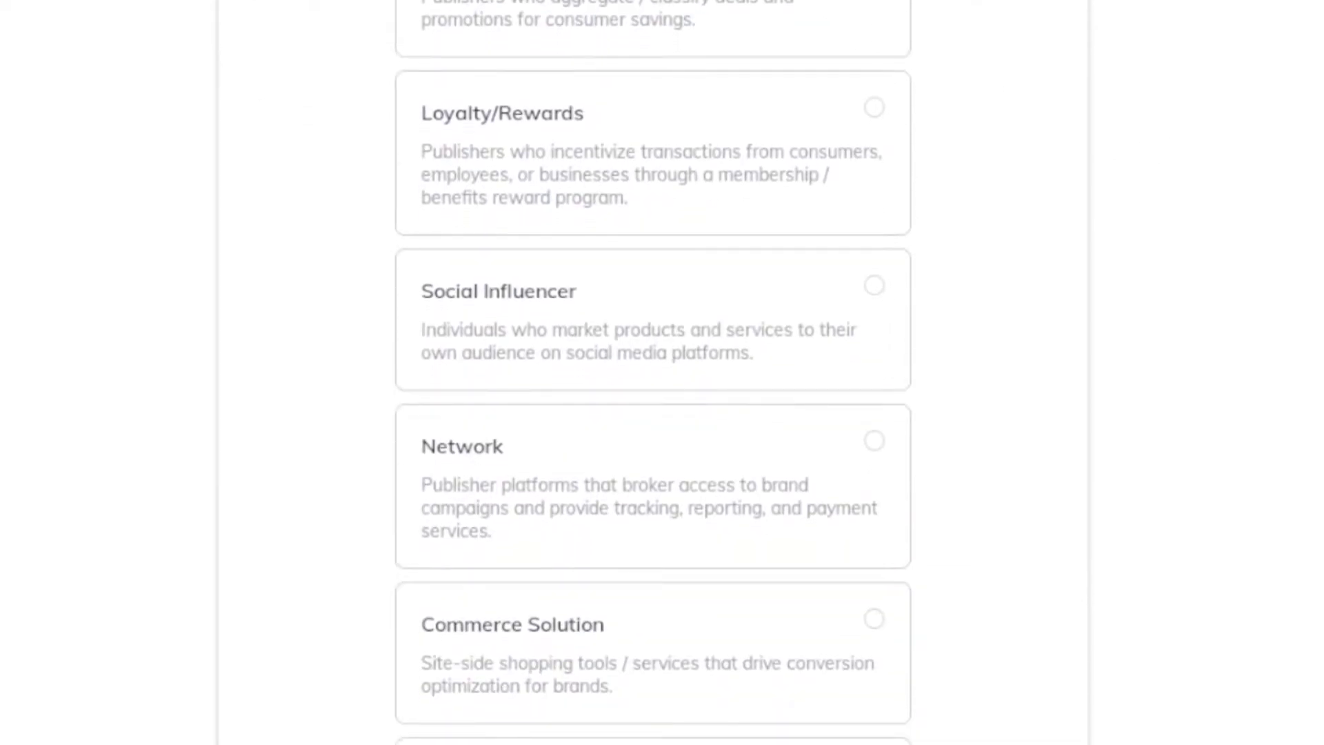
scroll(653, 372, down, 7)
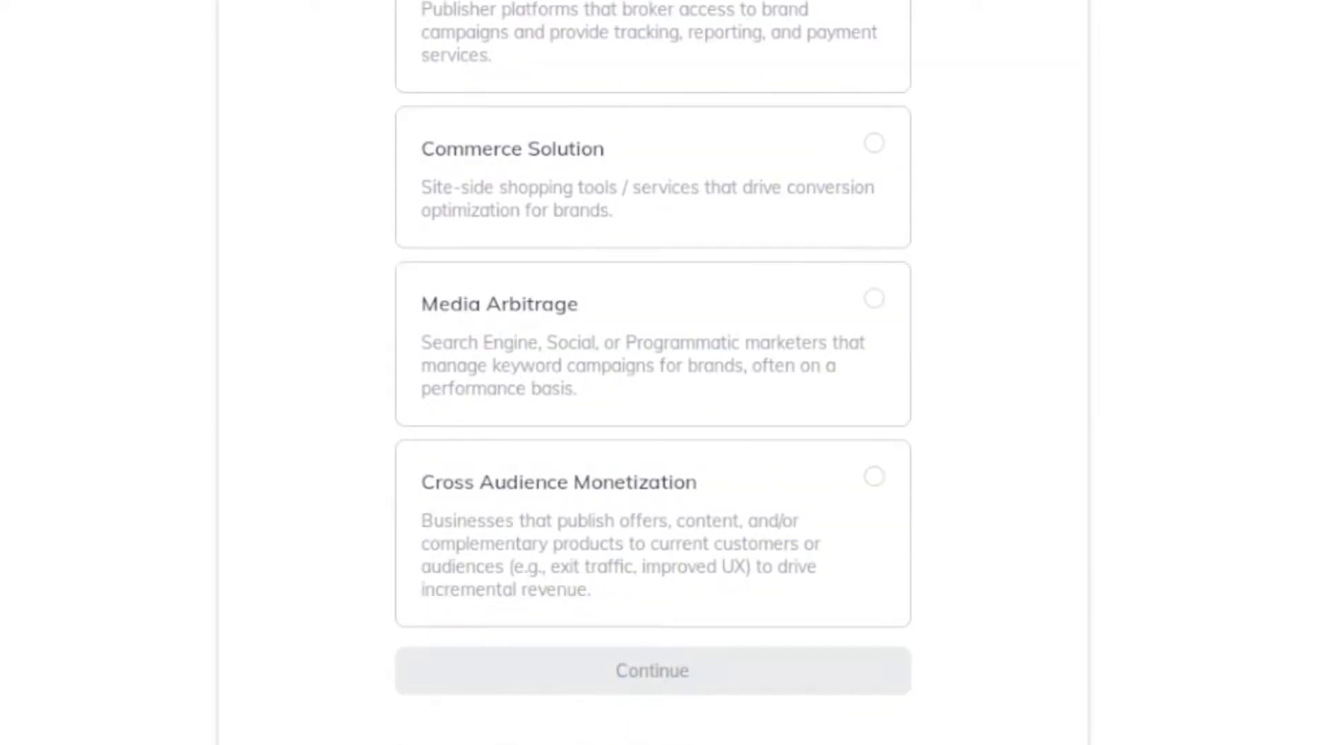
scroll(653, 372, up, 11)
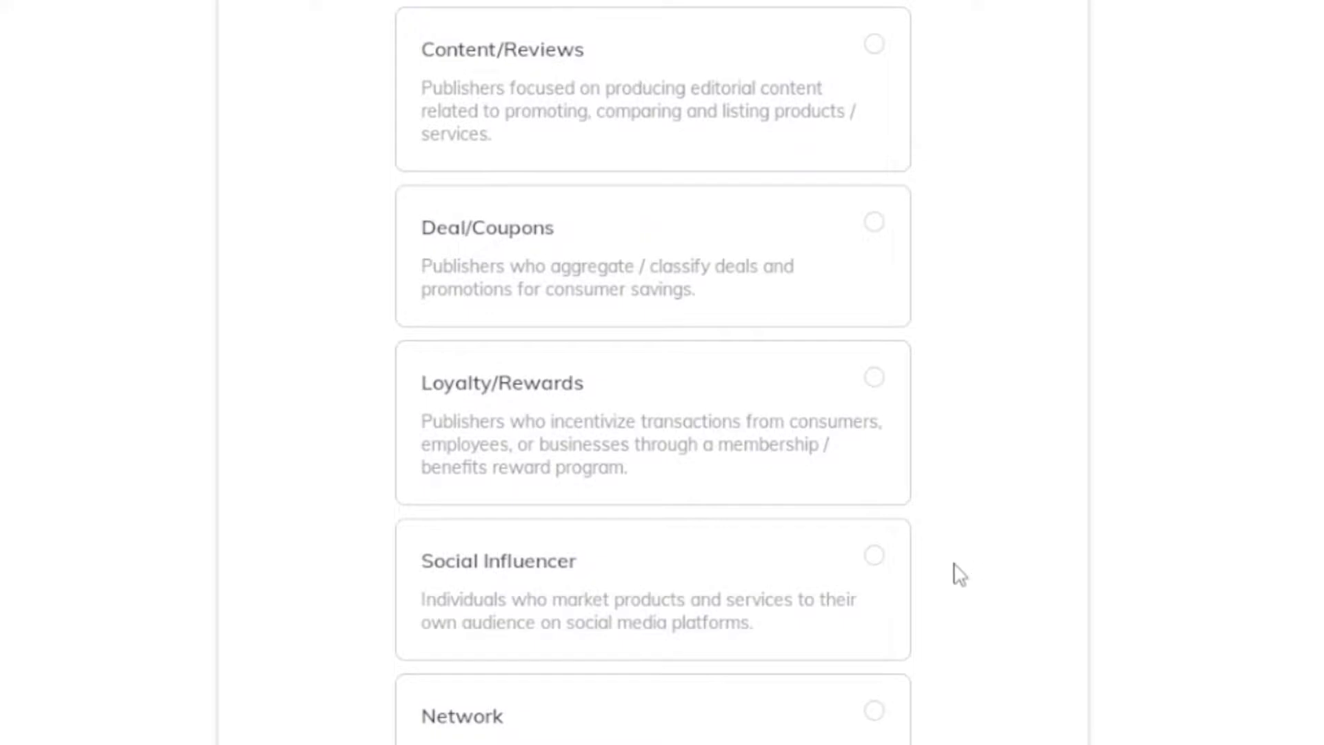
scroll(952, 635, down, 10)
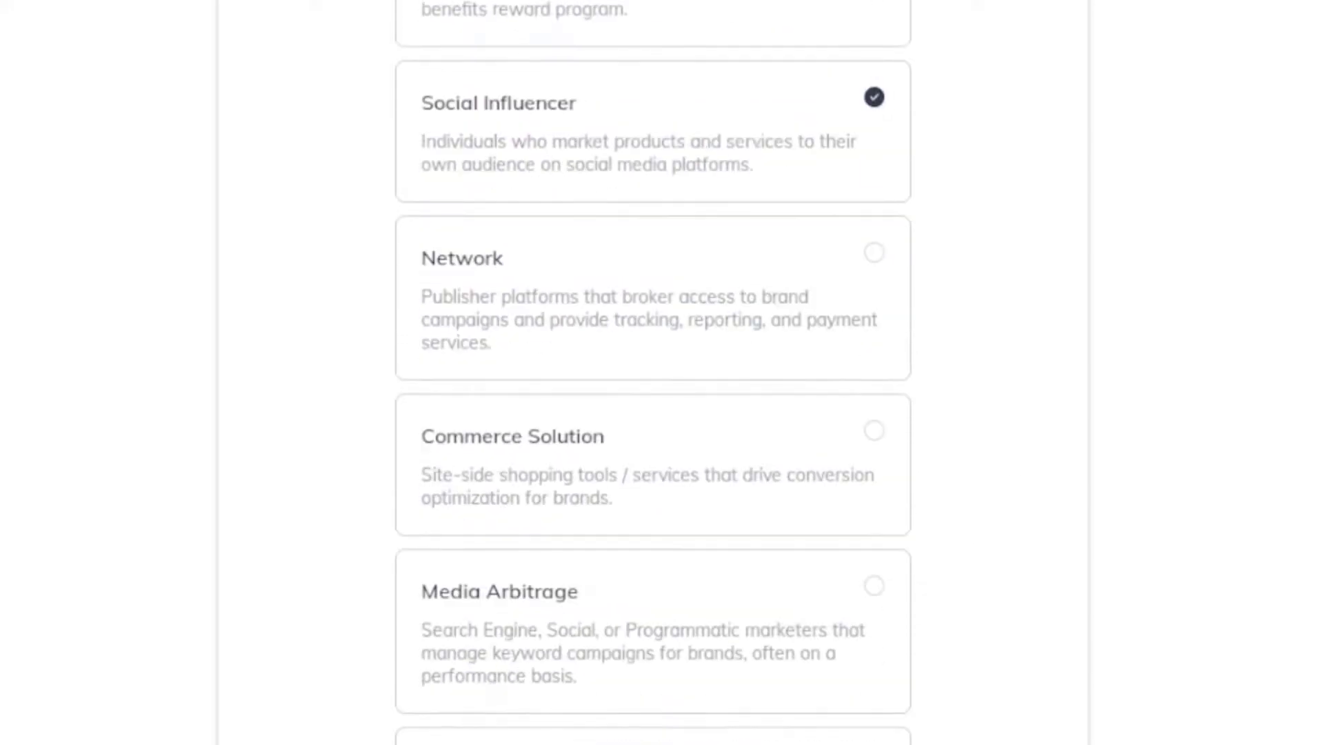
click(728, 690)
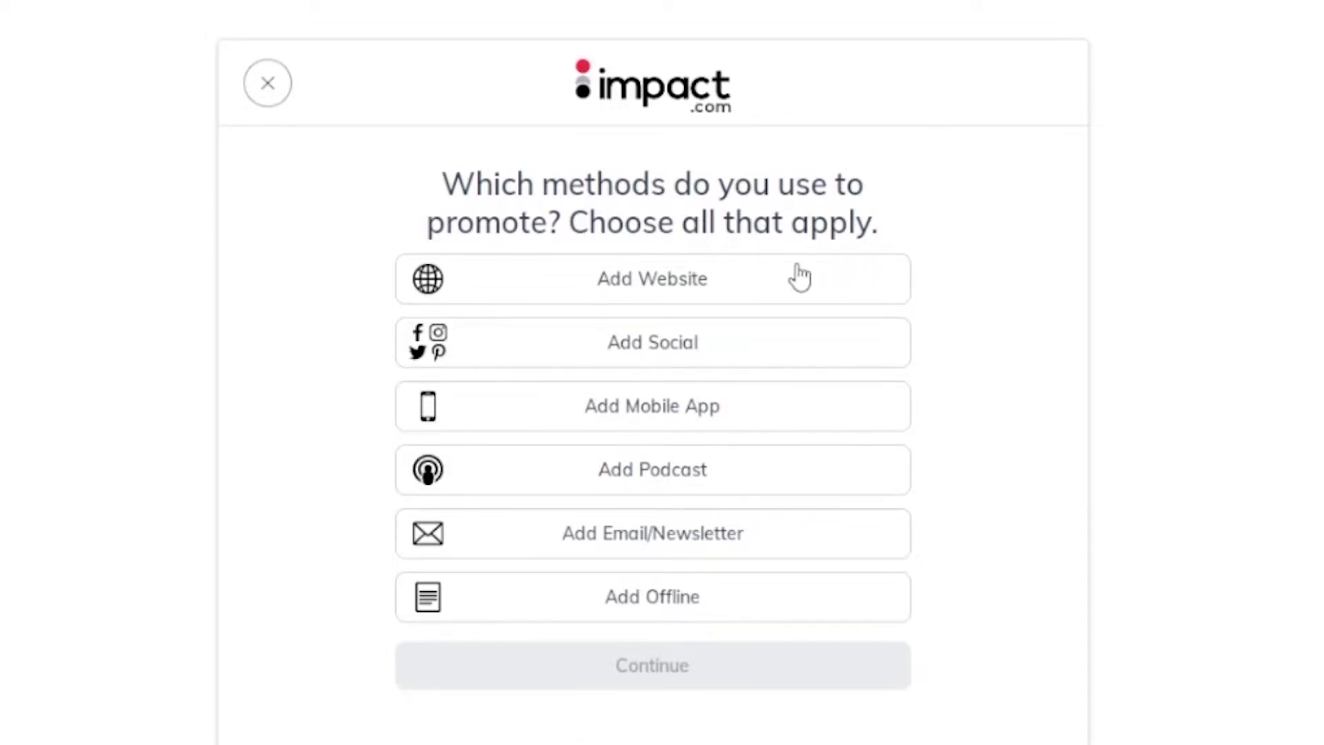
- Add a website named Mnbeautyspa and copy the store's URL from the browser tab
click(726, 293)
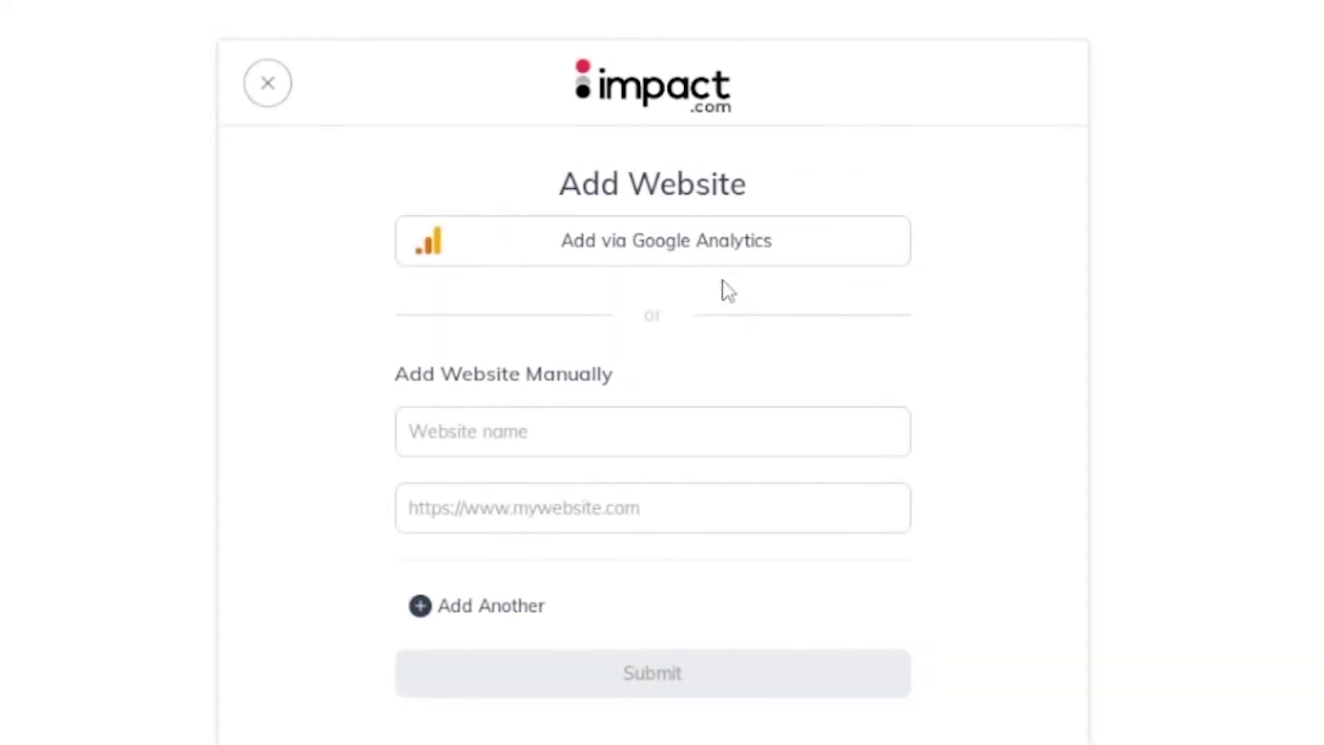
click(535, 426)
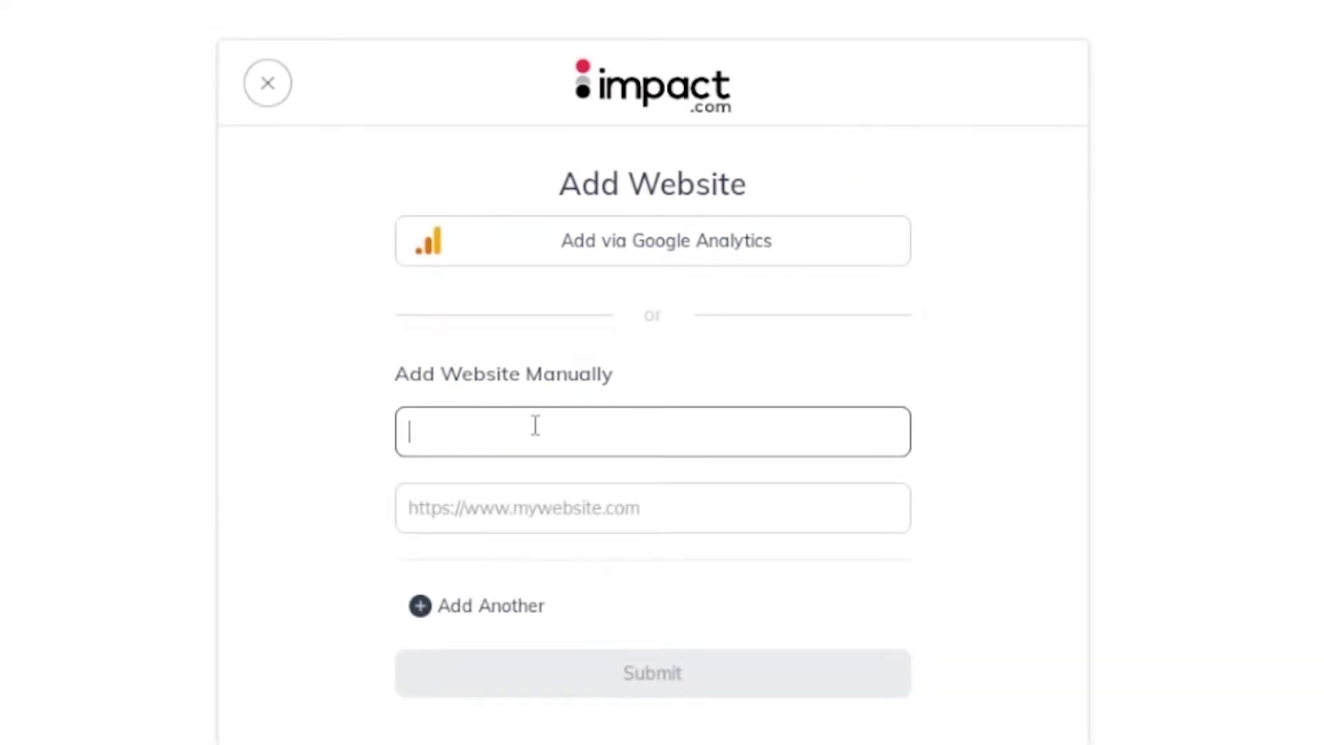
text(mnbeautyspa)
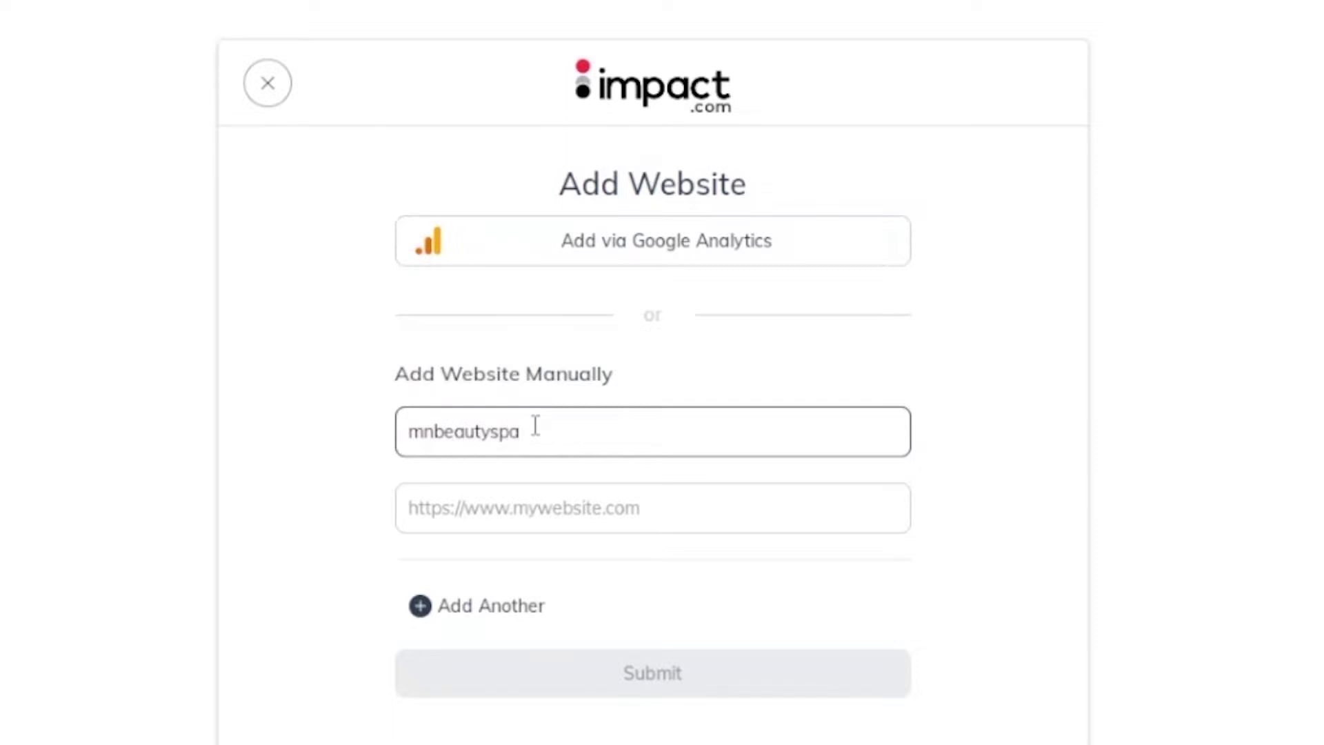
key(ctrl+a)
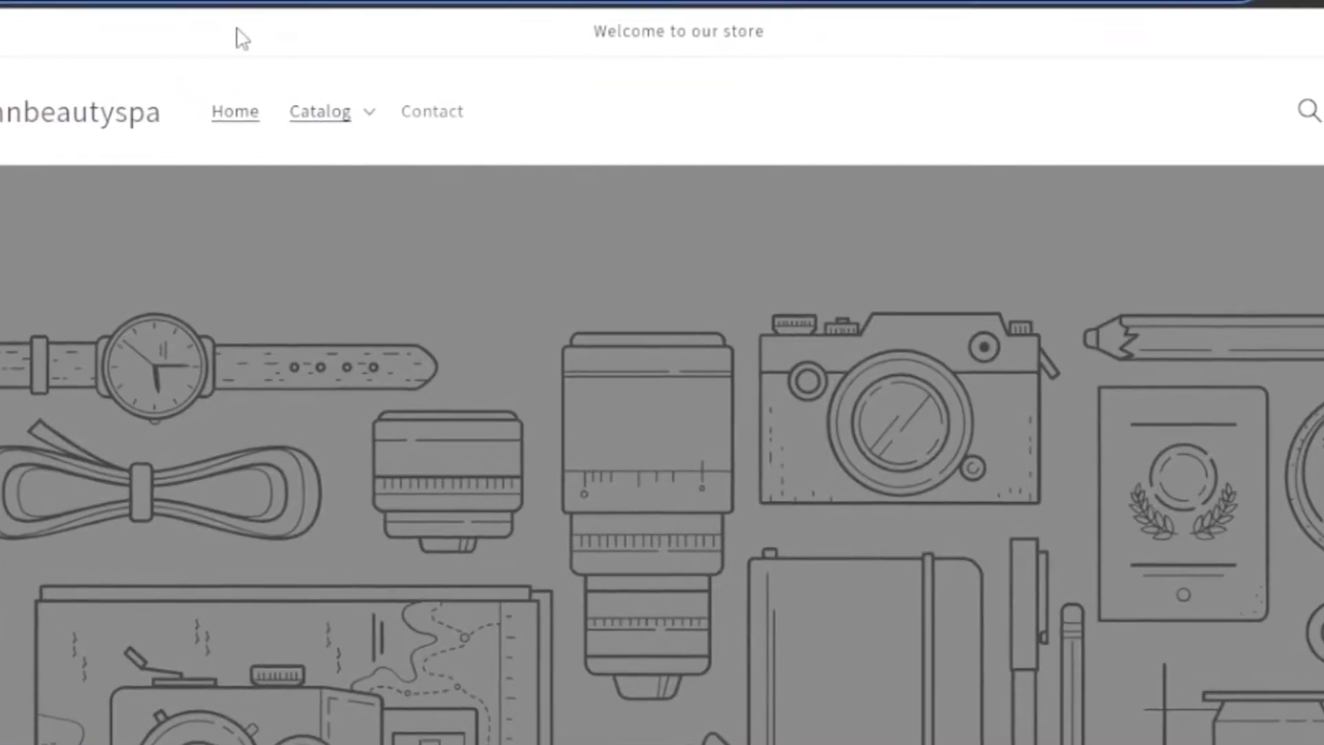
click(213, 24)
right_click(214, 25)
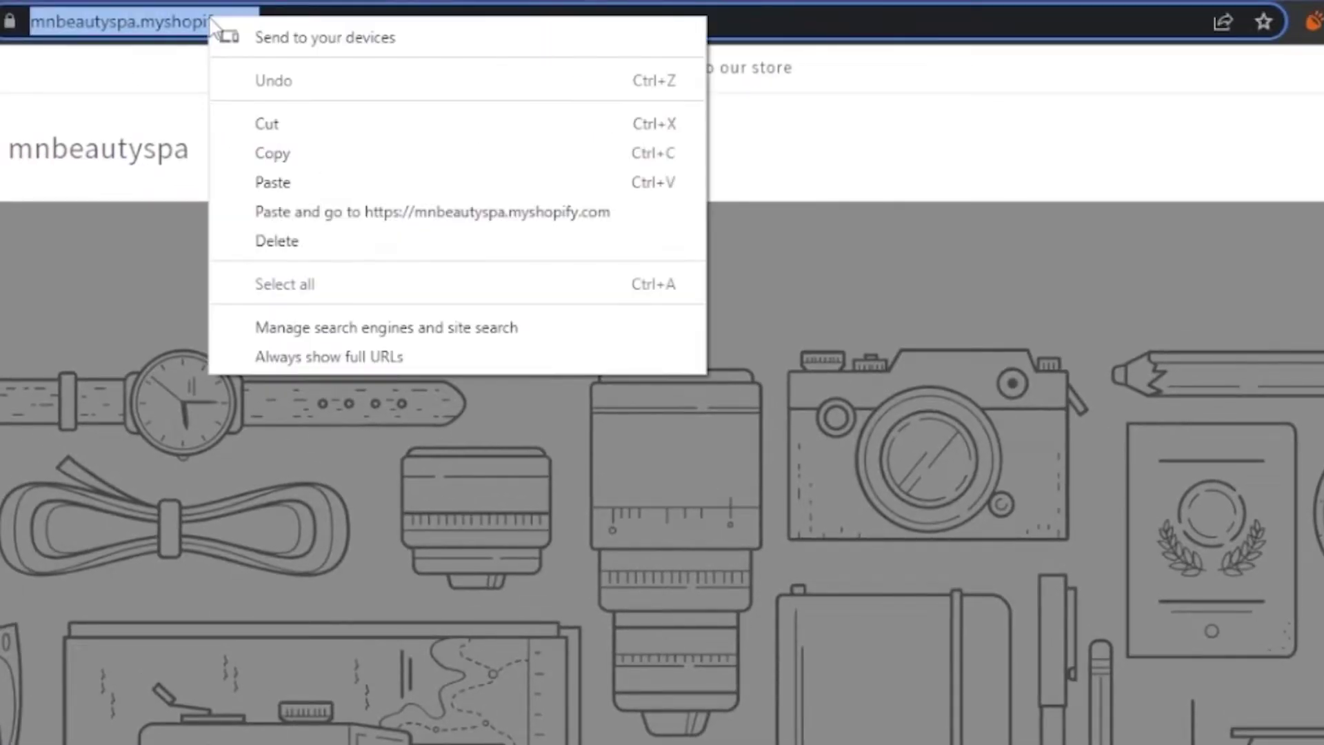
click(283, 153)
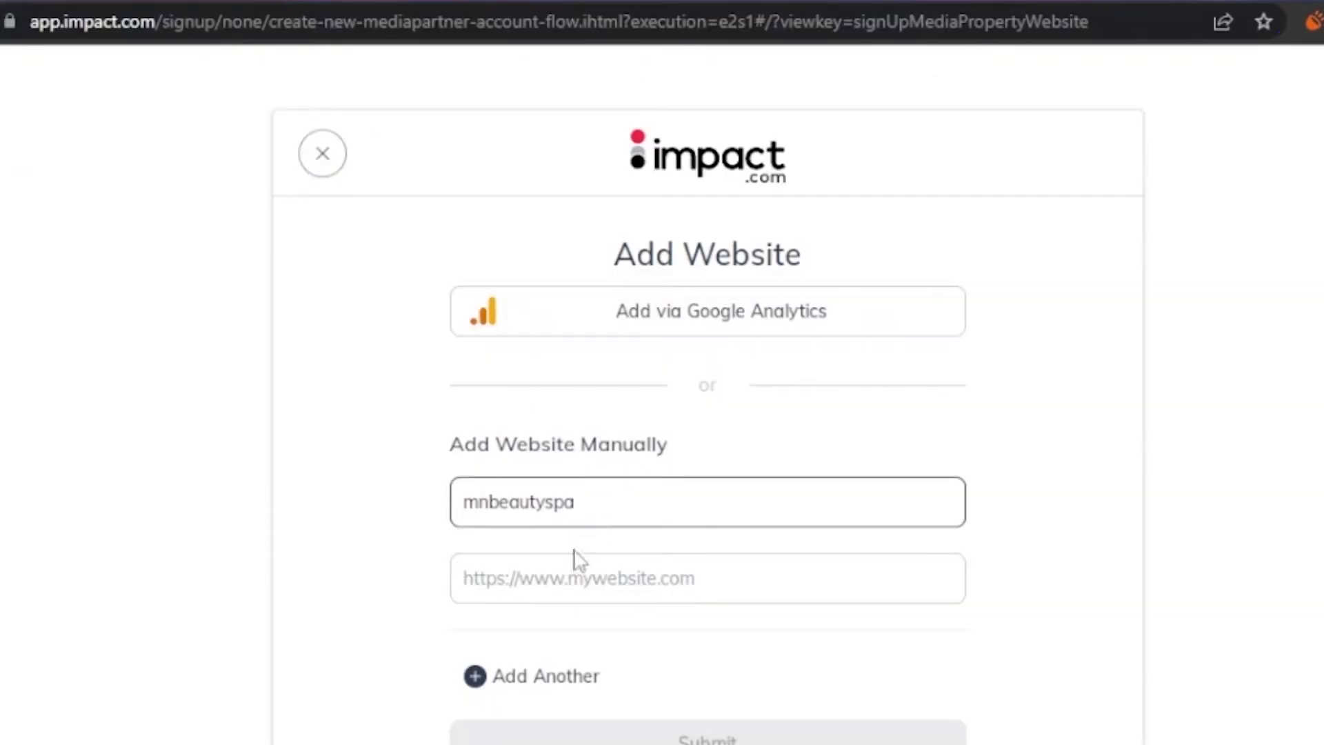
click(567, 559)
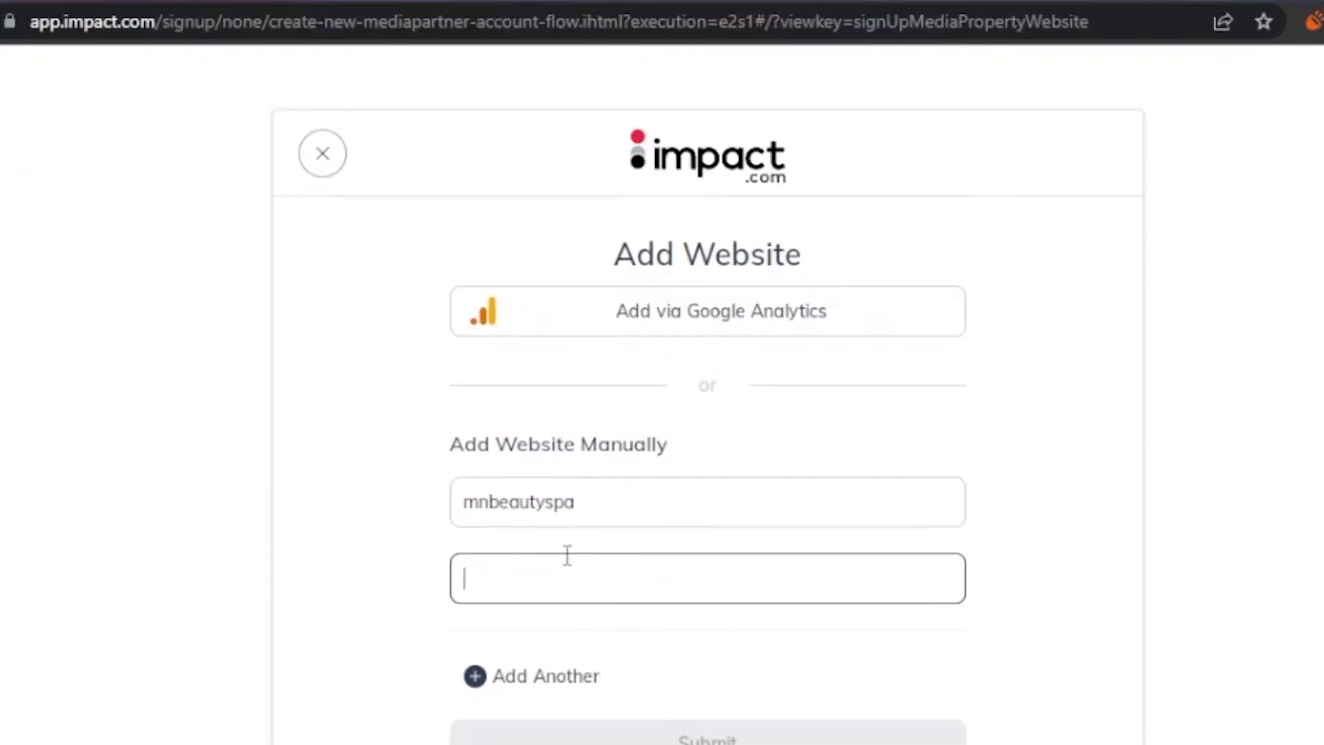
right_click(567, 556)
click(685, 355)
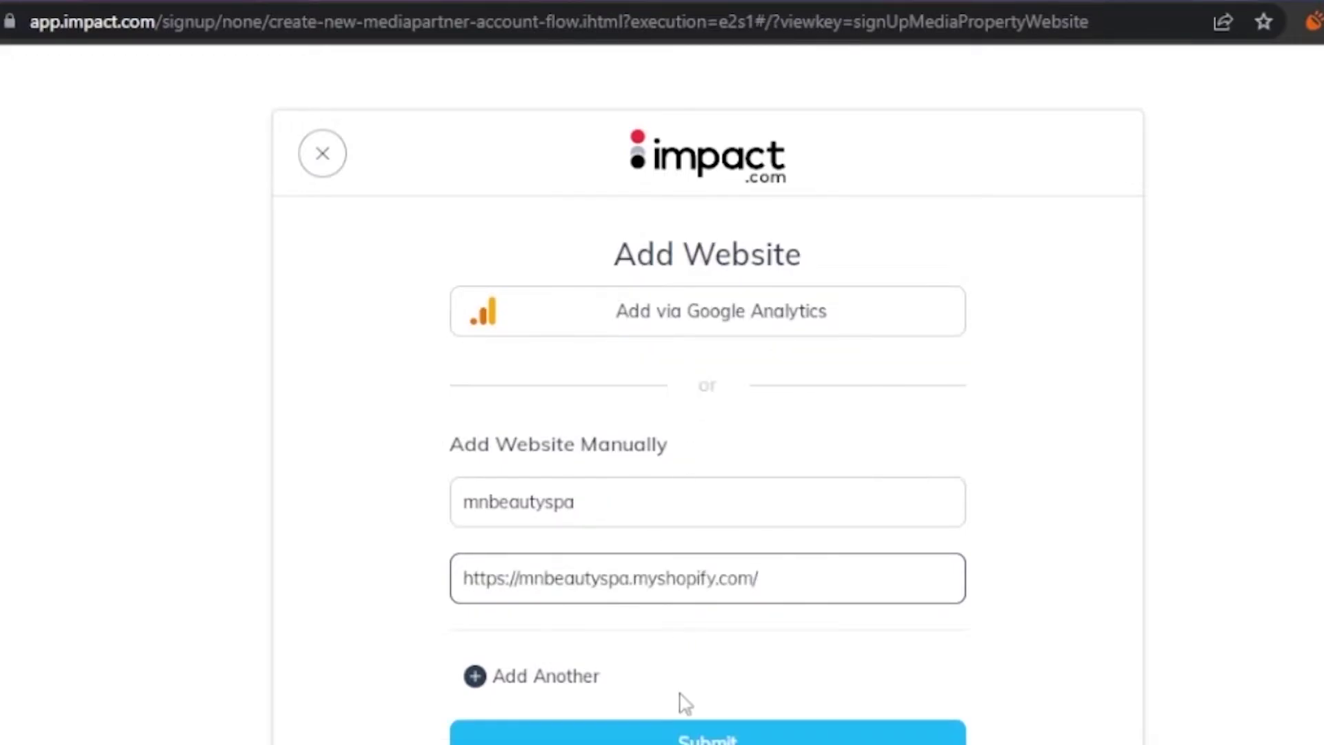
click(700, 735)
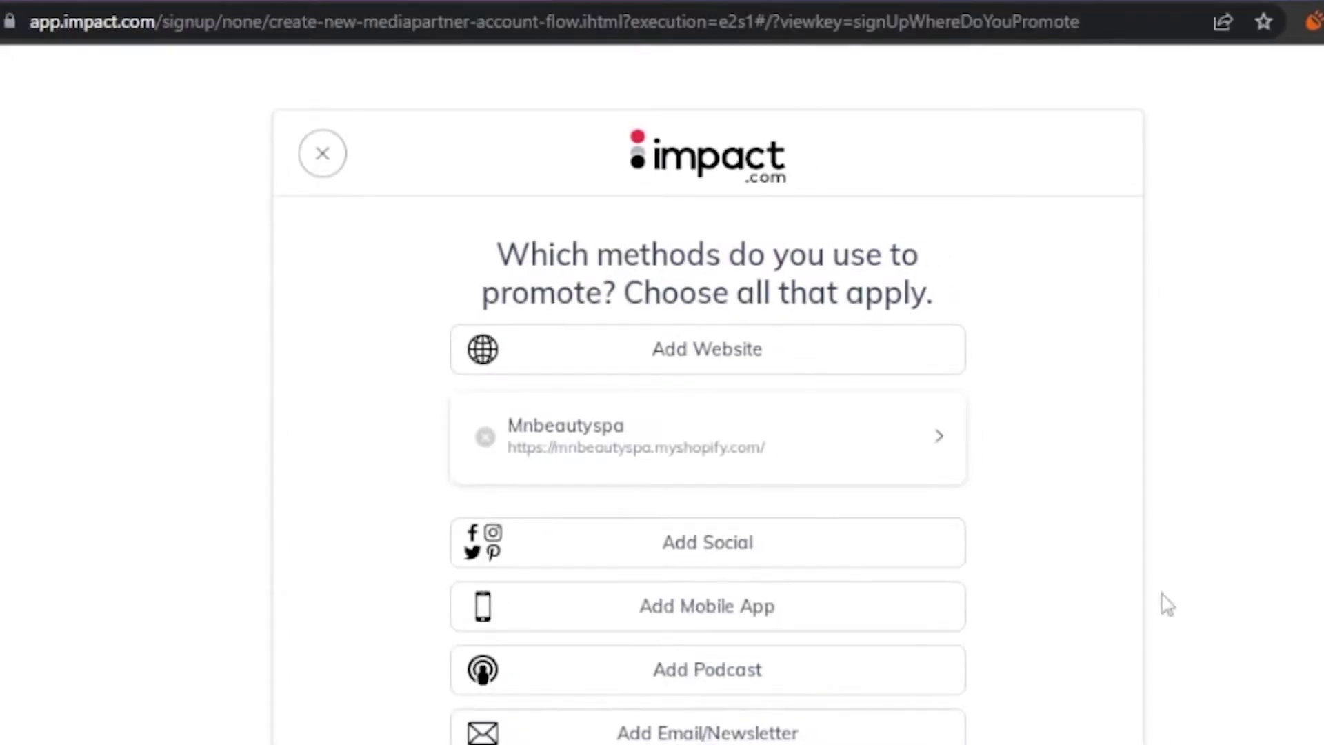
scroll(708, 414, down, 2)
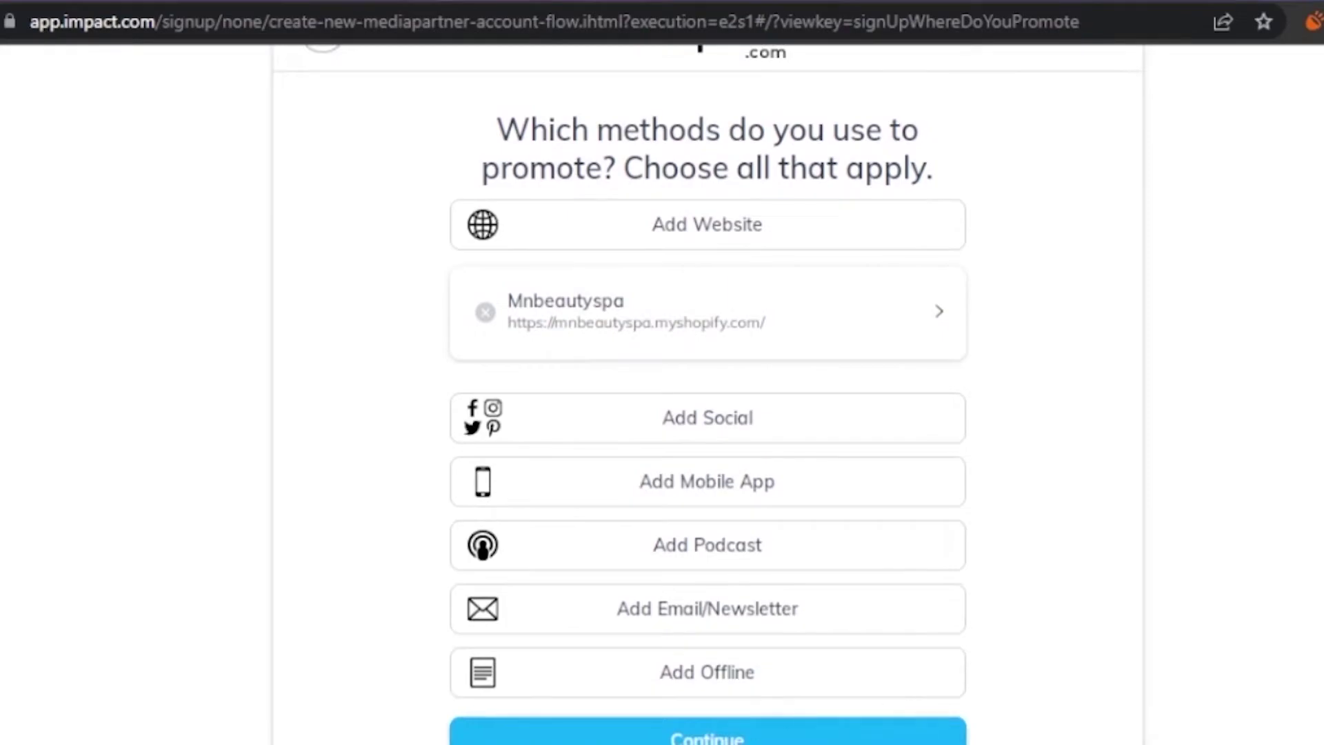
click(707, 735)
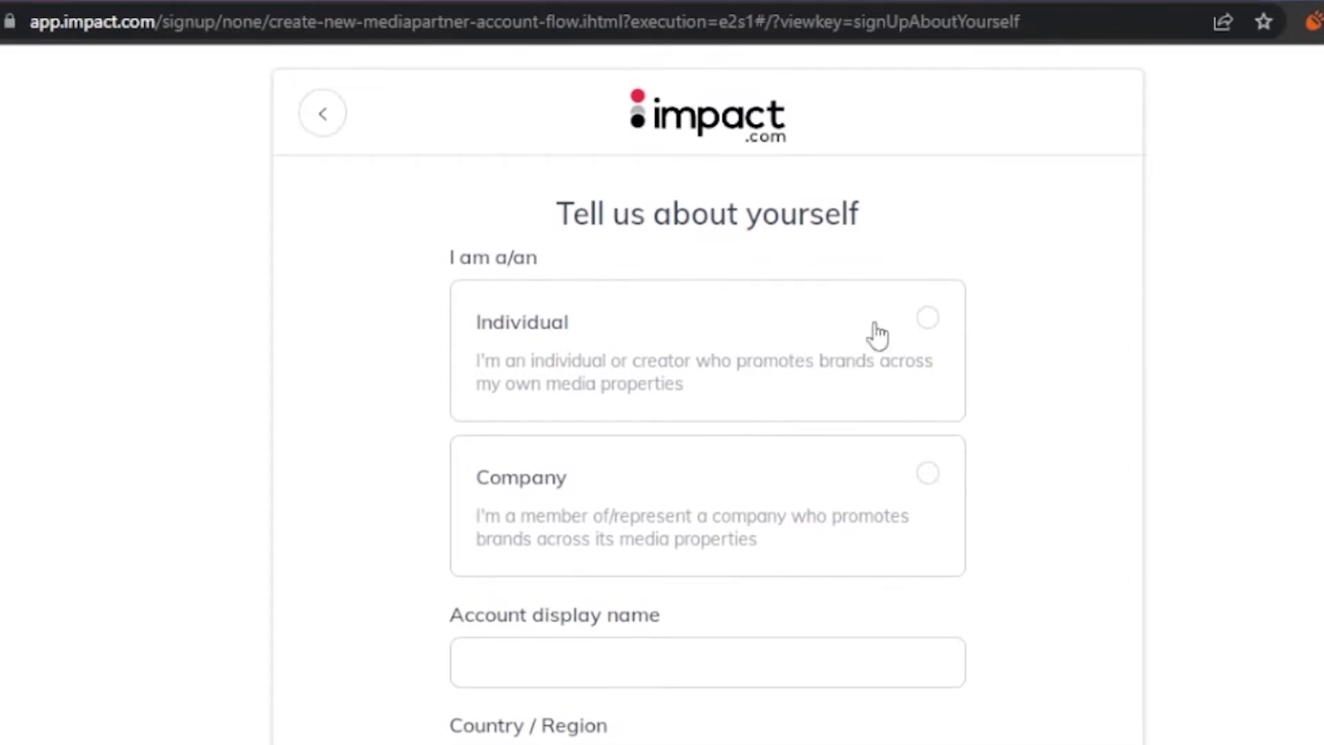
- Sign up as an Individual, enter the display name, and review the Pakistan country and mailing address fields
click(930, 319)
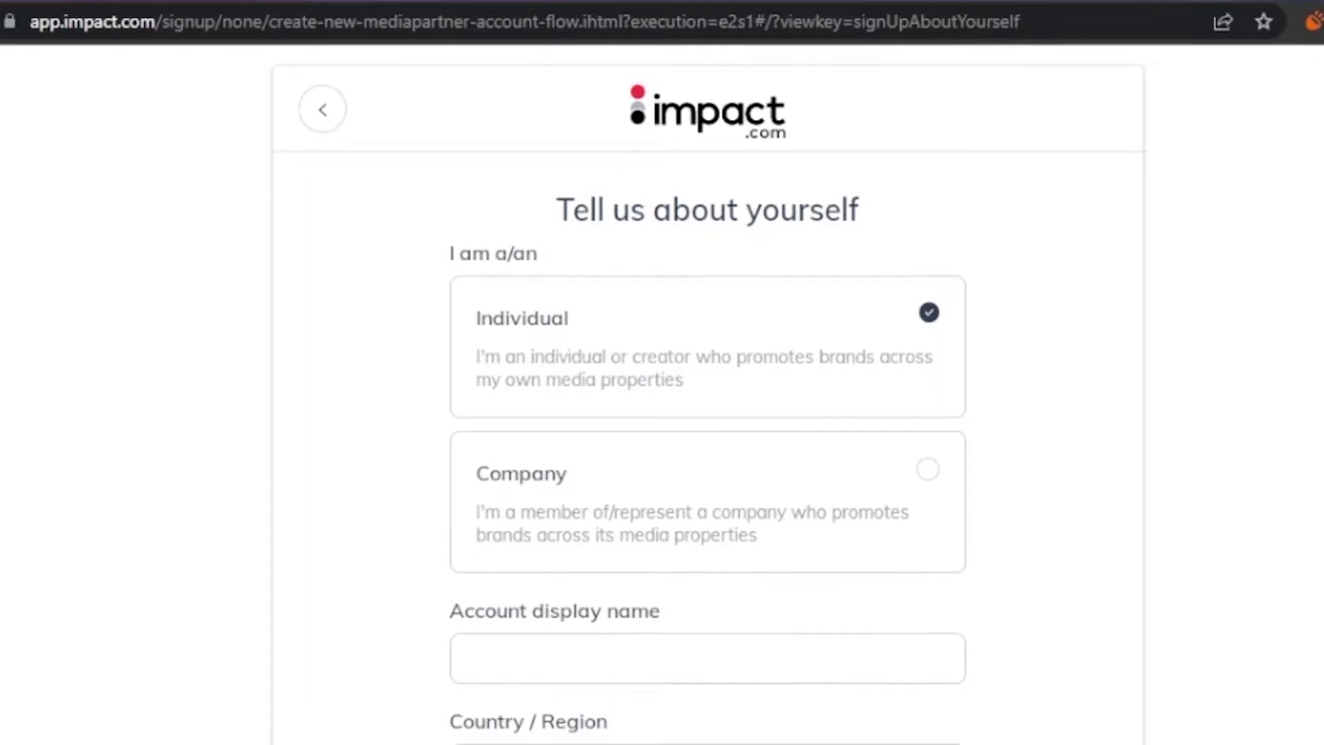
scroll(1087, 390, down, 3)
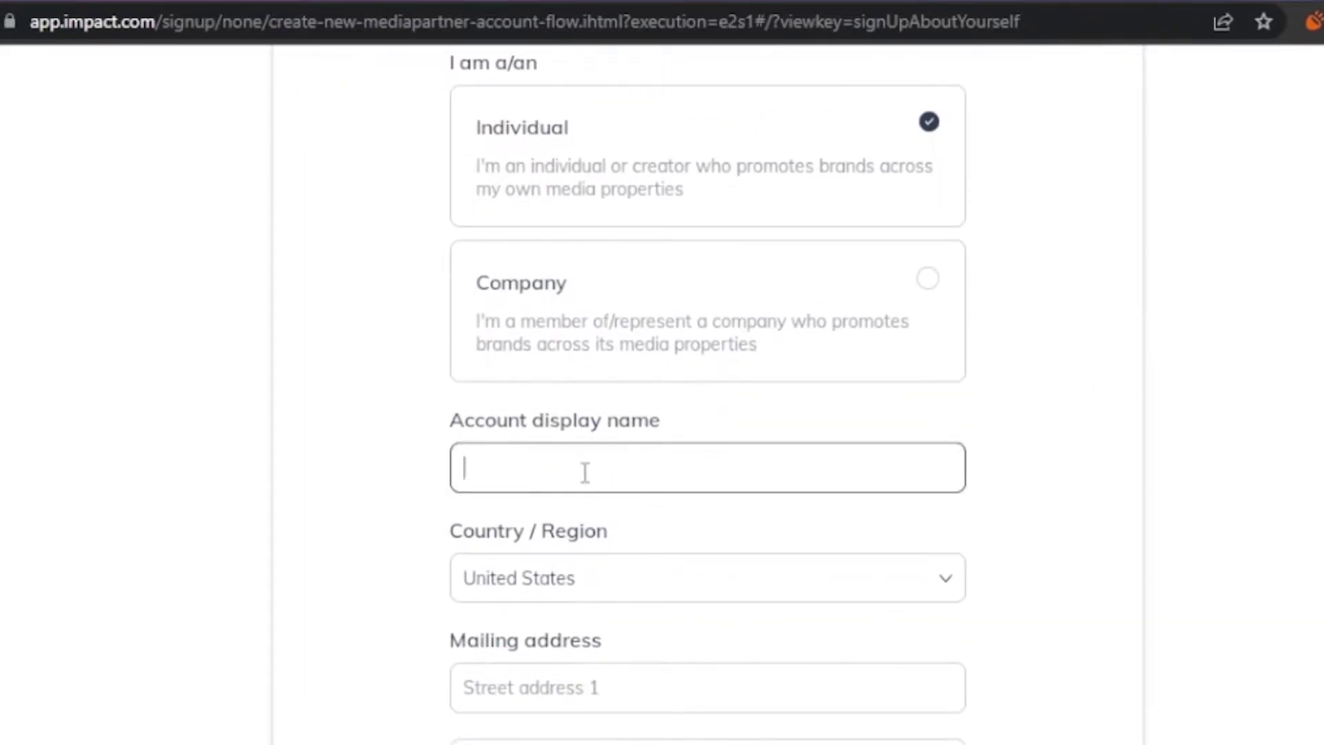
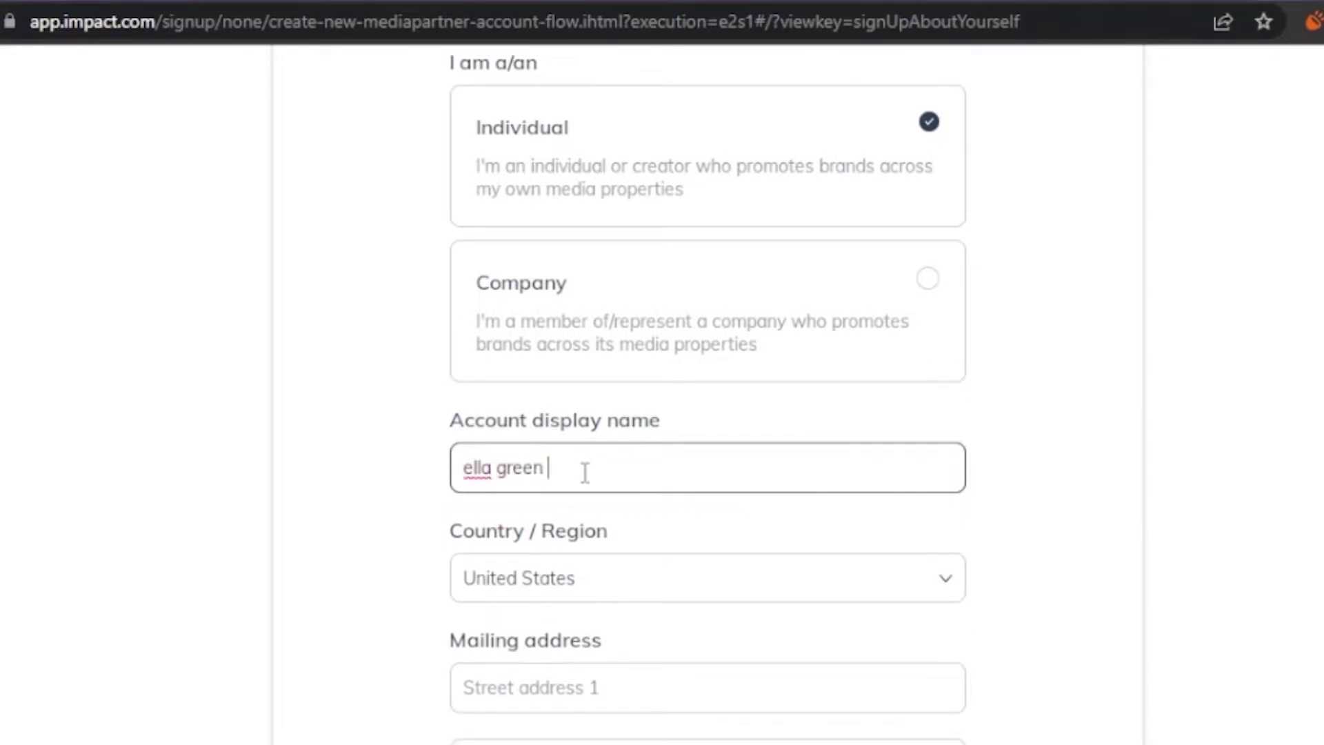
click(902, 597)
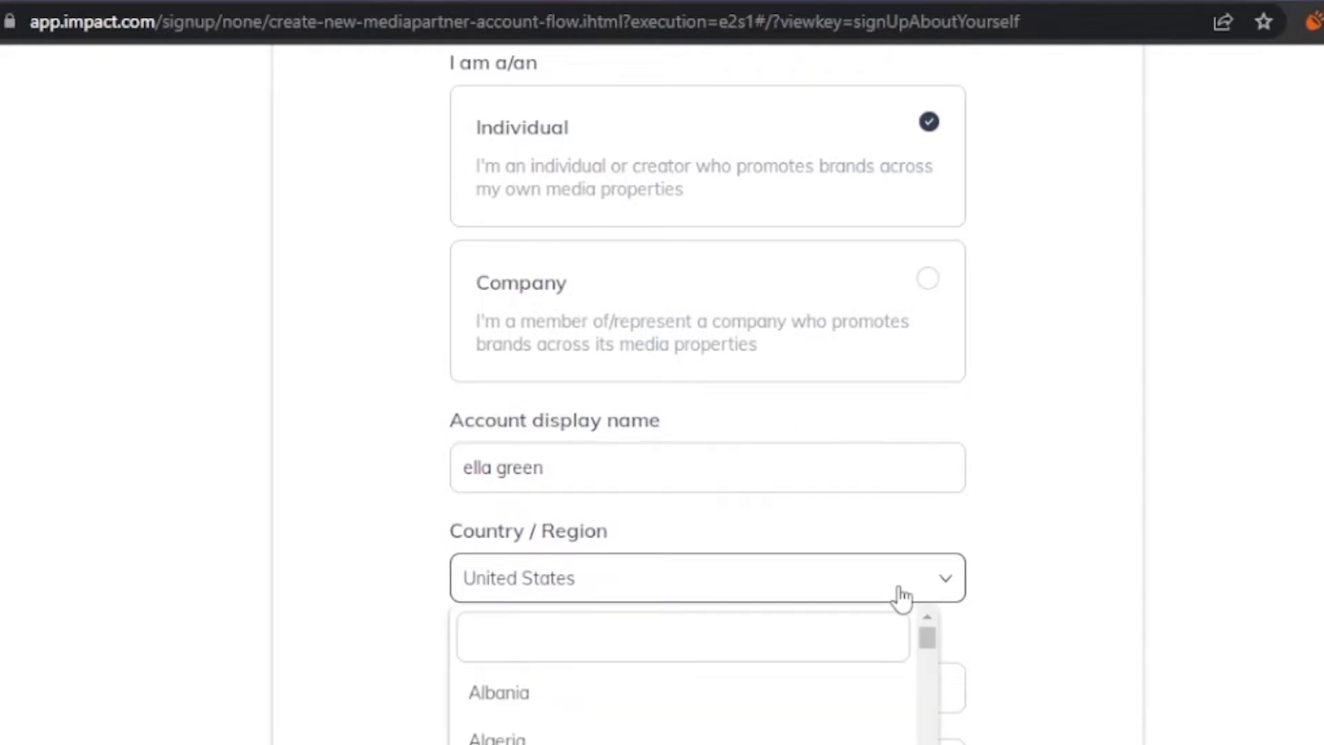
click(902, 597)
scroll(708, 414, down, 5)
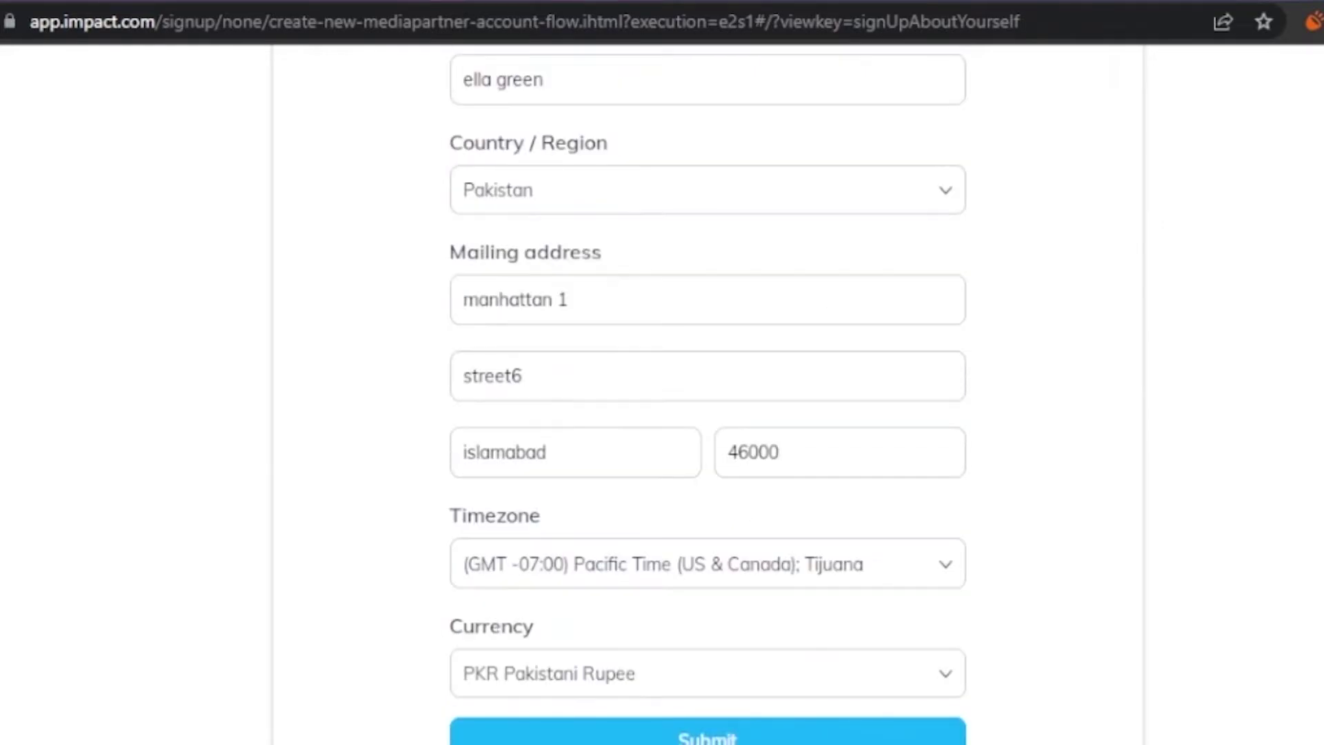
scroll(925, 658, up, 8)
scroll(926, 659, down, 6)
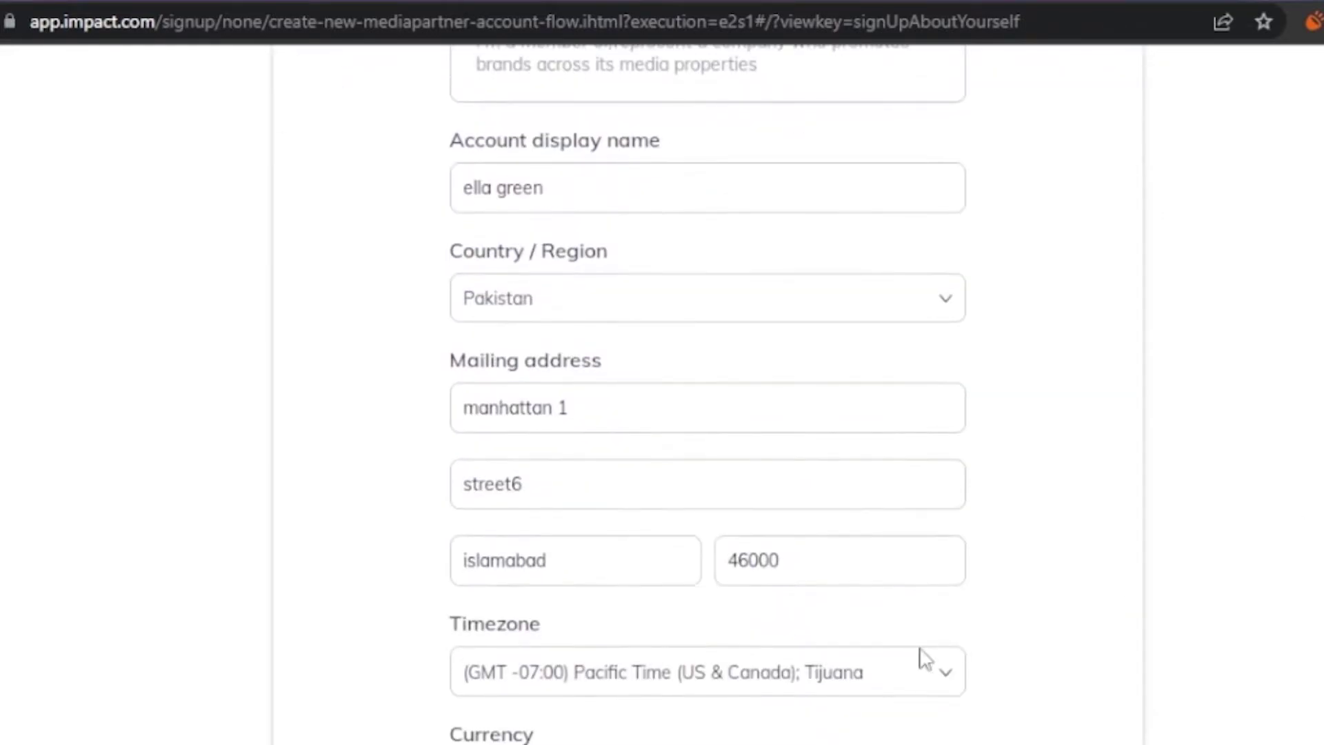
- Submit the about-yourself details and confirm PKR as the preferred currency
click(606, 722)
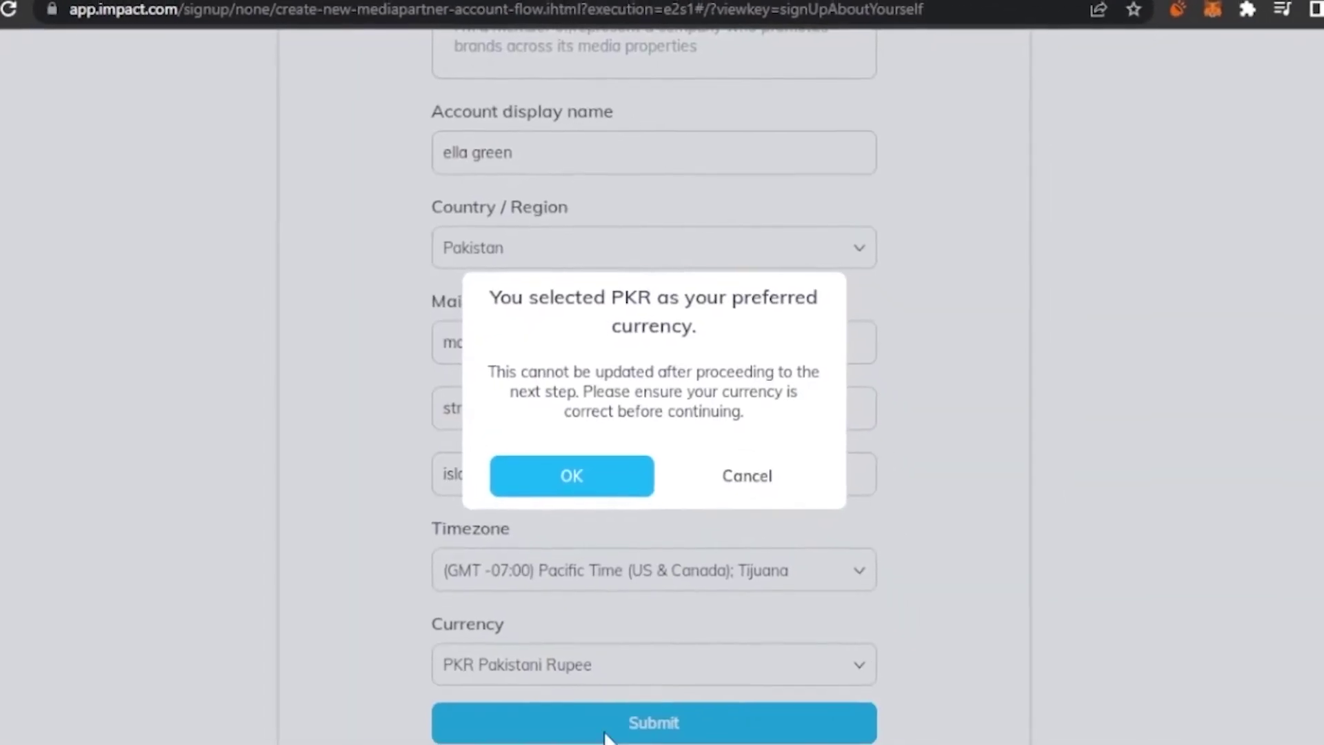
click(598, 474)
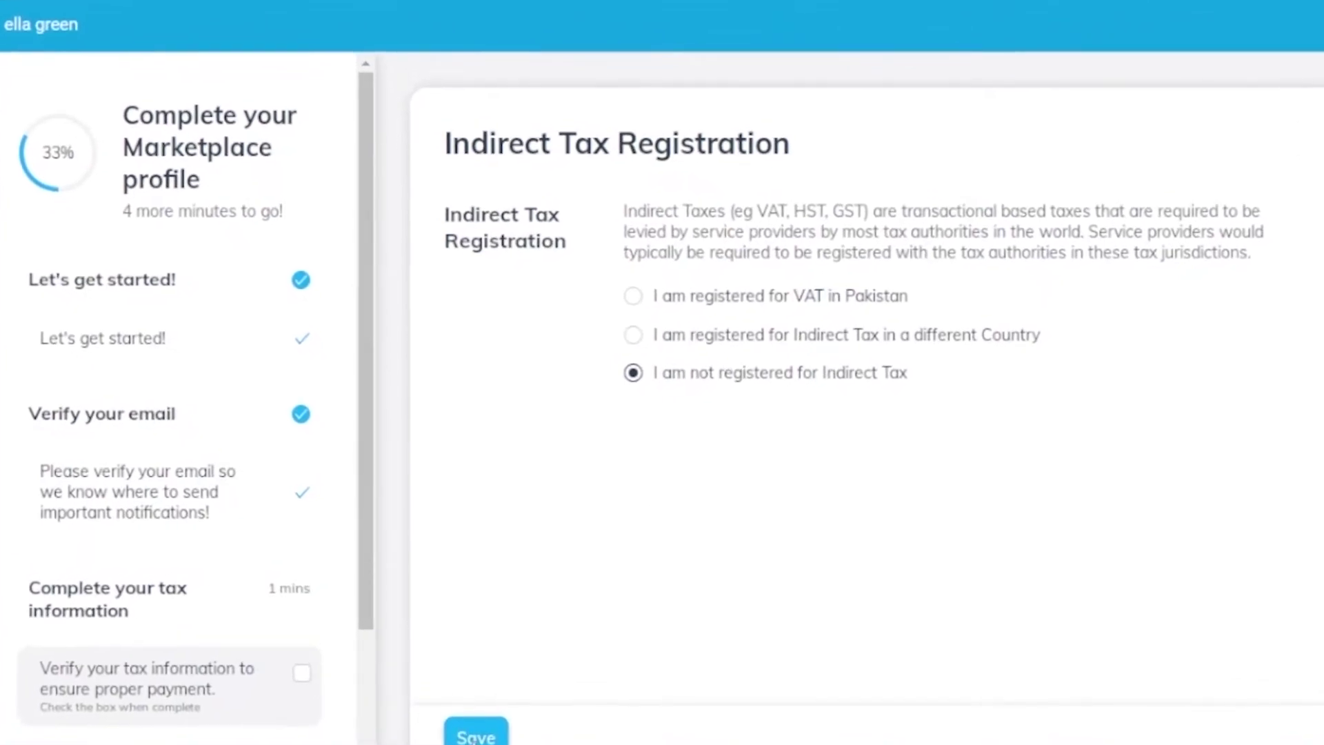
- Answer 'I am not registered for Indirect Tax' and save the tax information
click(479, 737)
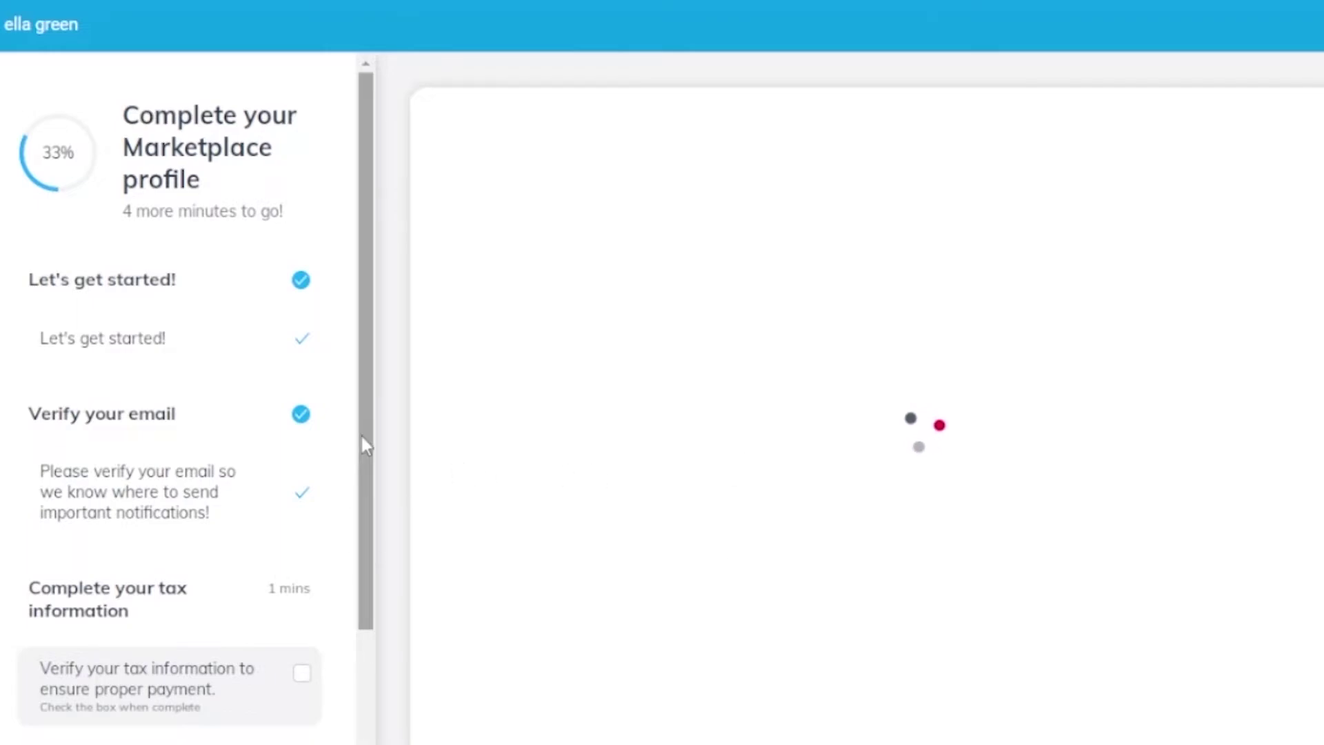
drag(364, 445, 372, 656)
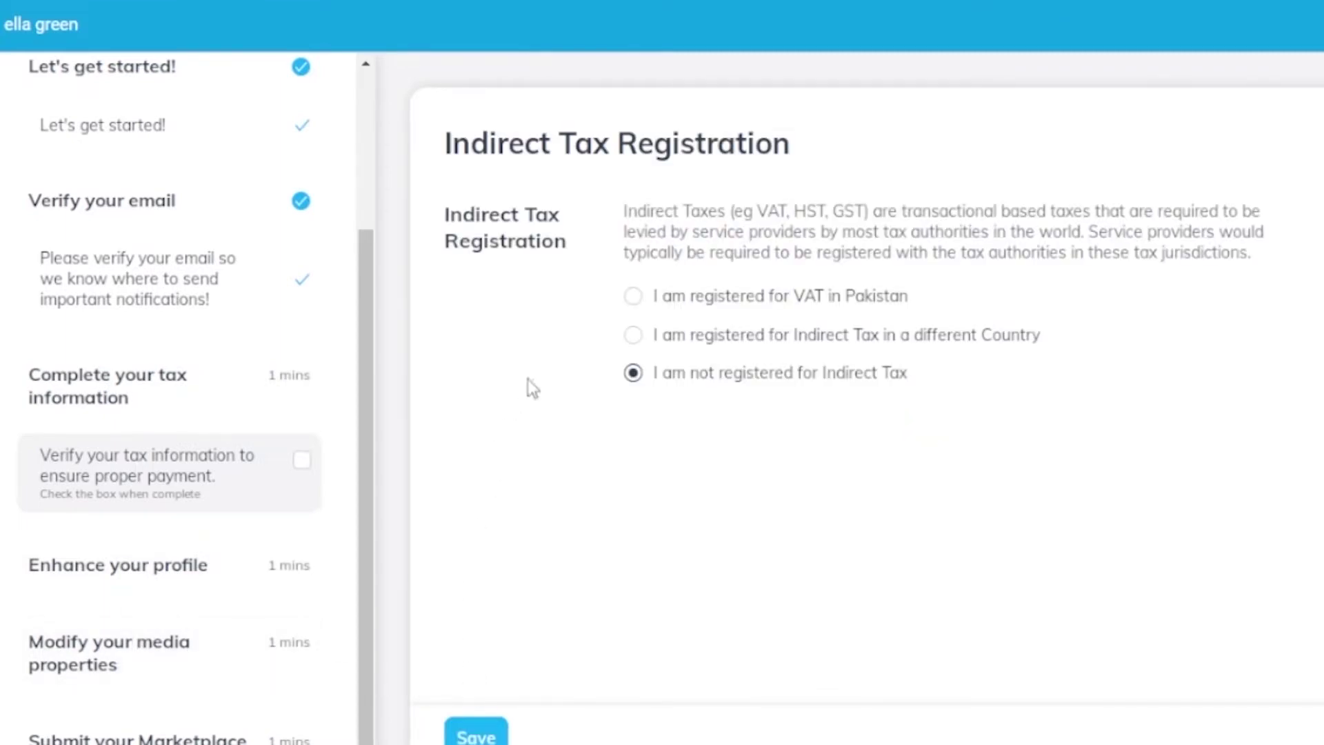
click(633, 297)
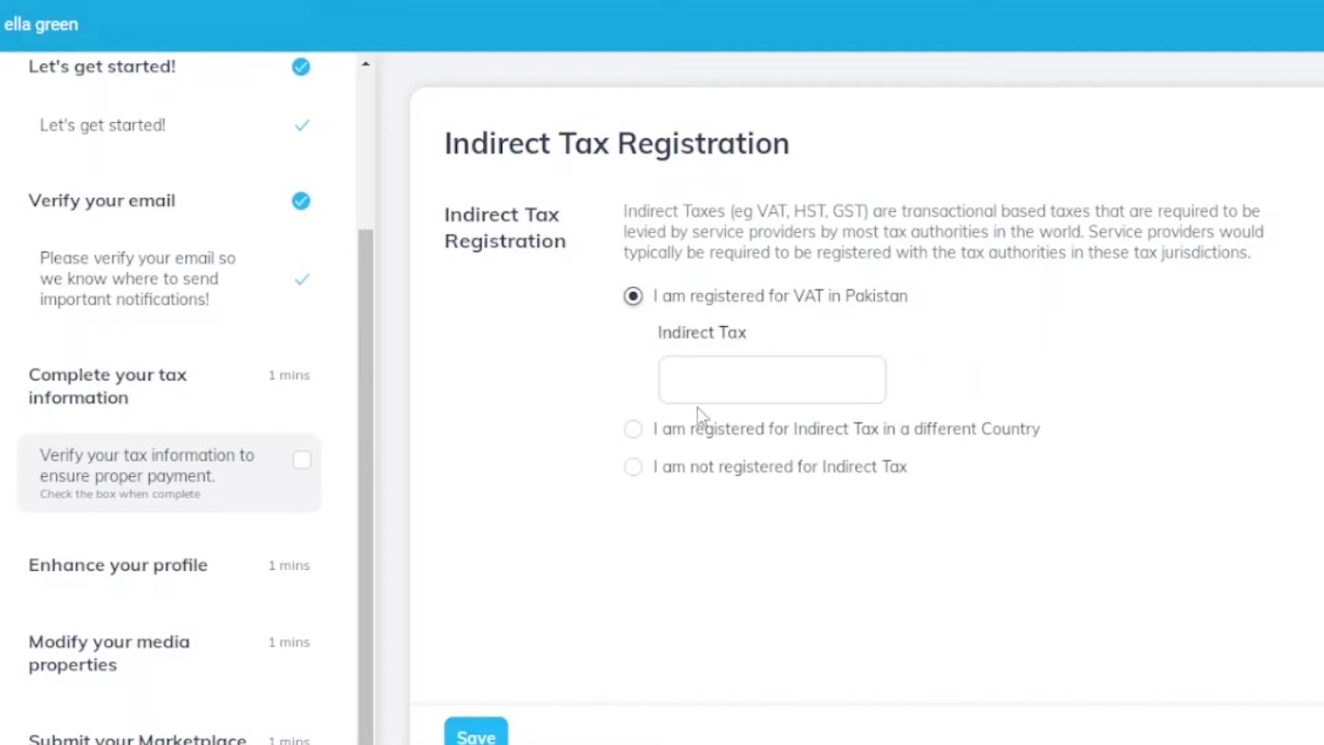
click(633, 467)
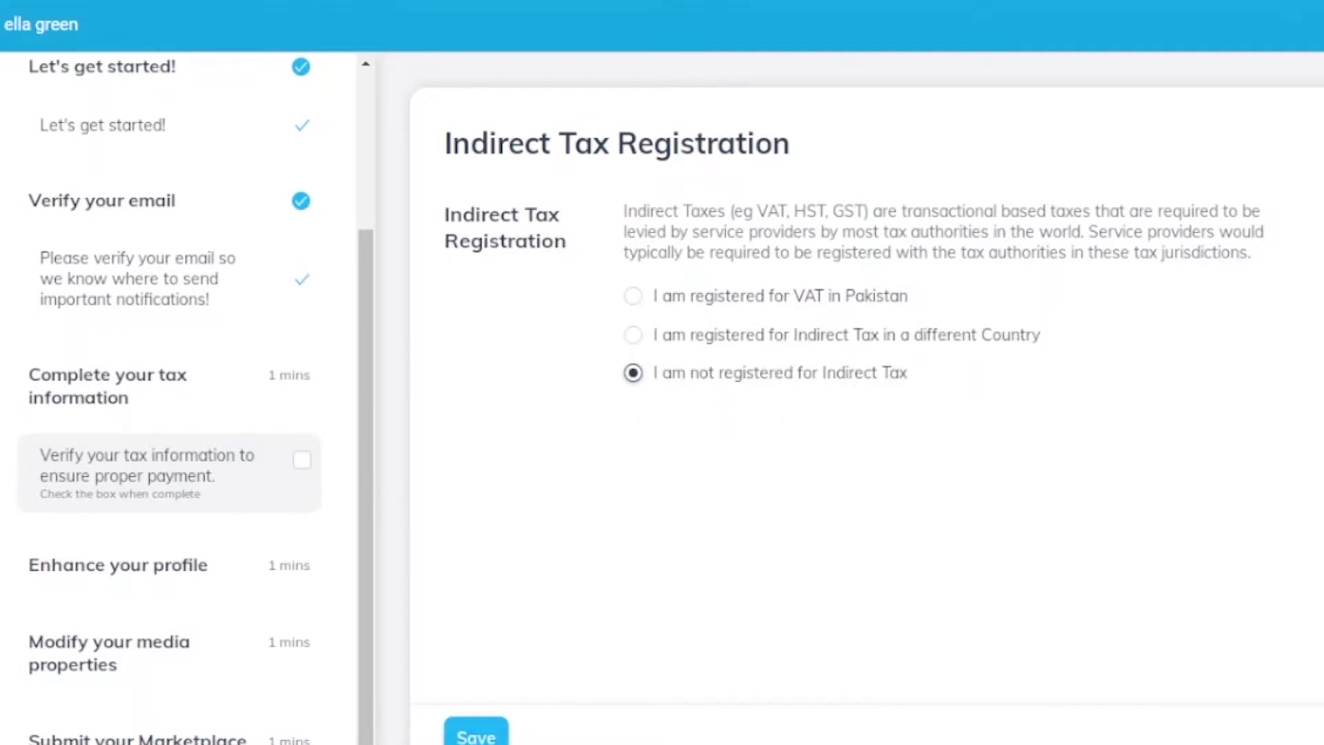
click(476, 736)
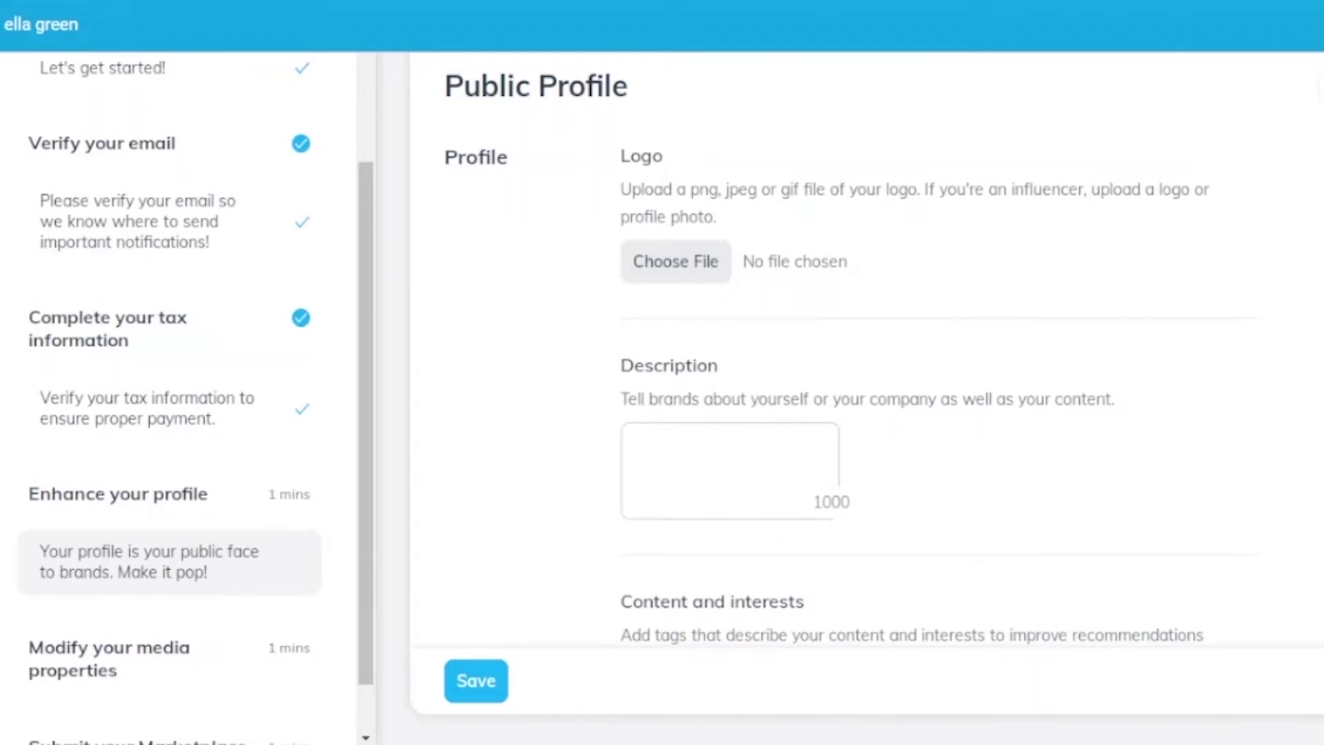
- Save the Enhance your profile form from the bottom of the page
scroll(897, 344, down, 5)
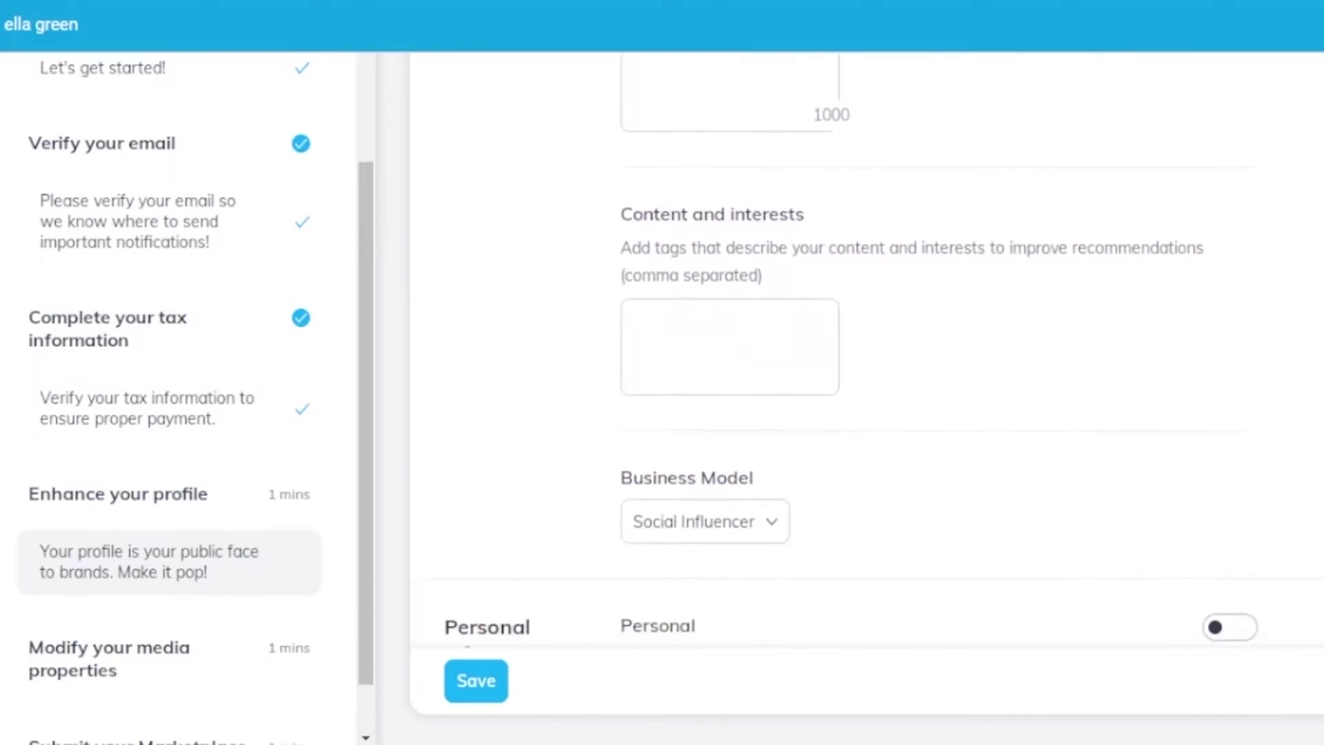
scroll(896, 345, down, 2)
scroll(872, 351, down, 5)
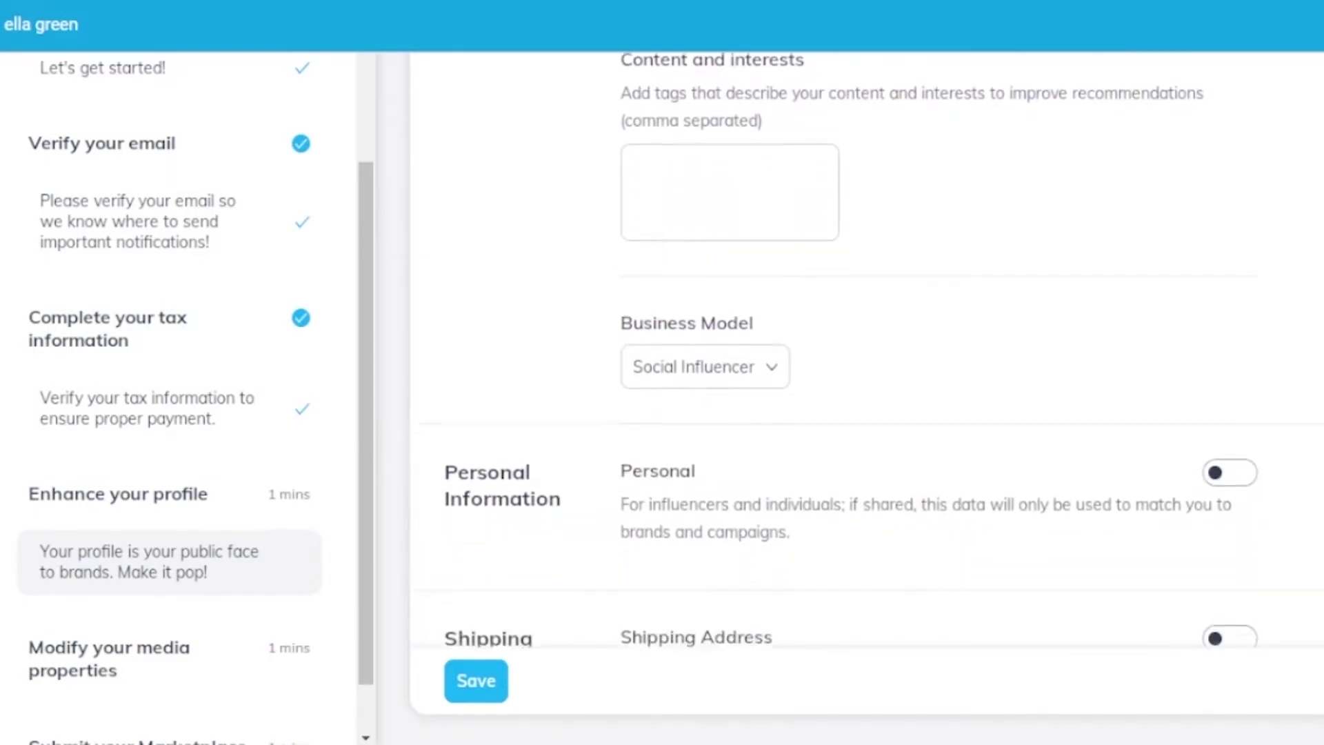
scroll(867, 350, down, 2)
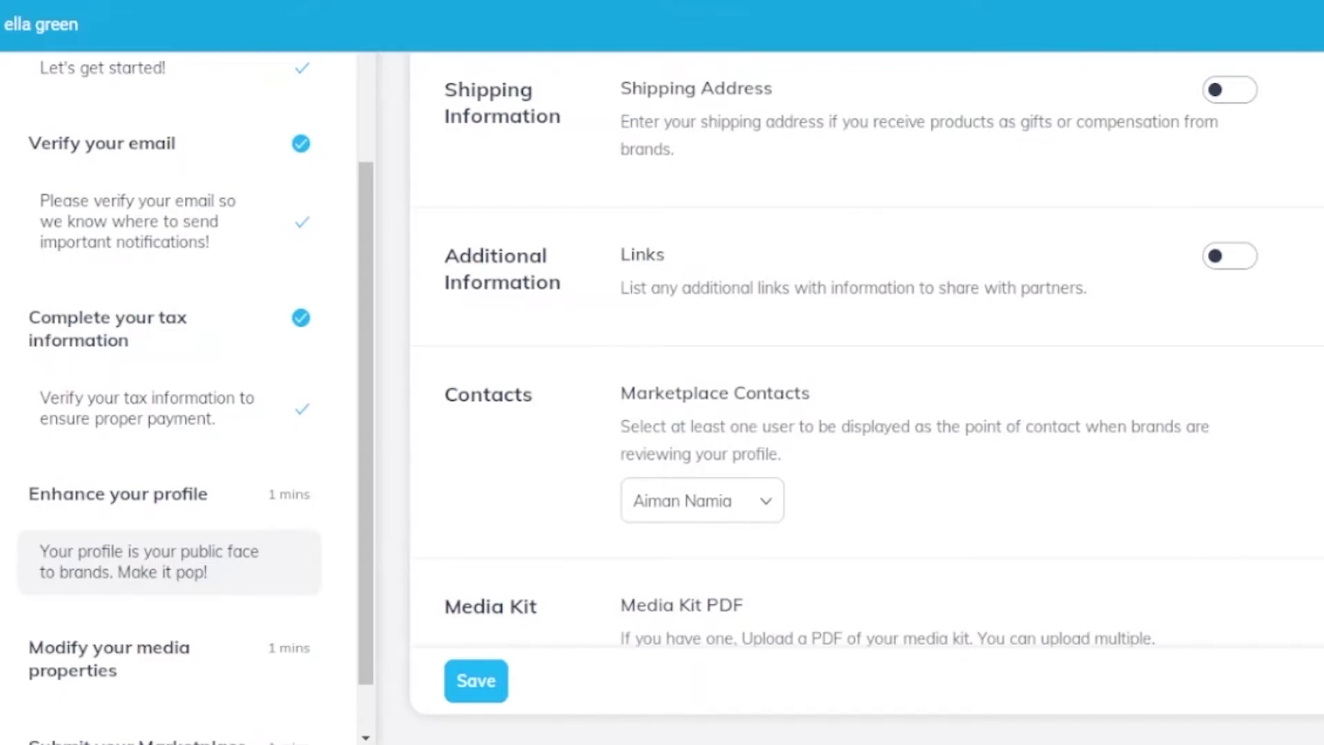
scroll(867, 350, down, 4)
scroll(837, 440, up, 15)
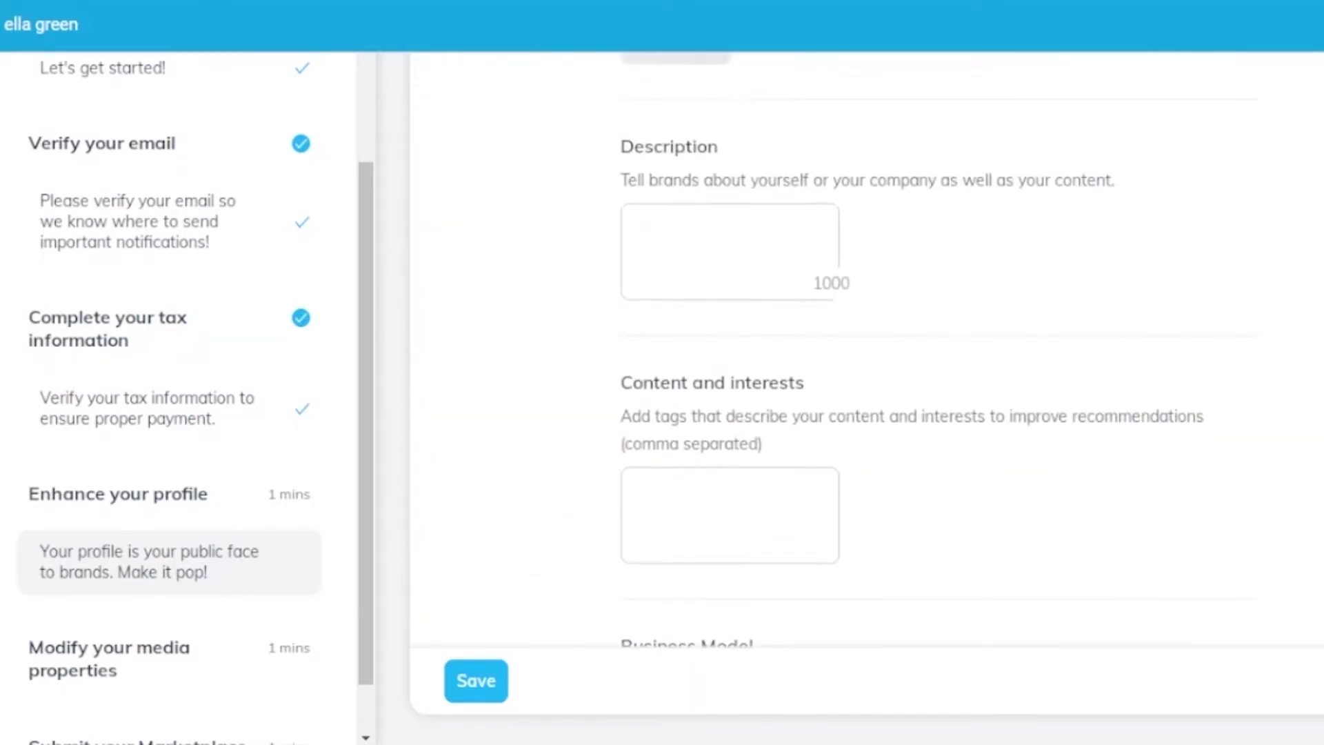
click(491, 668)
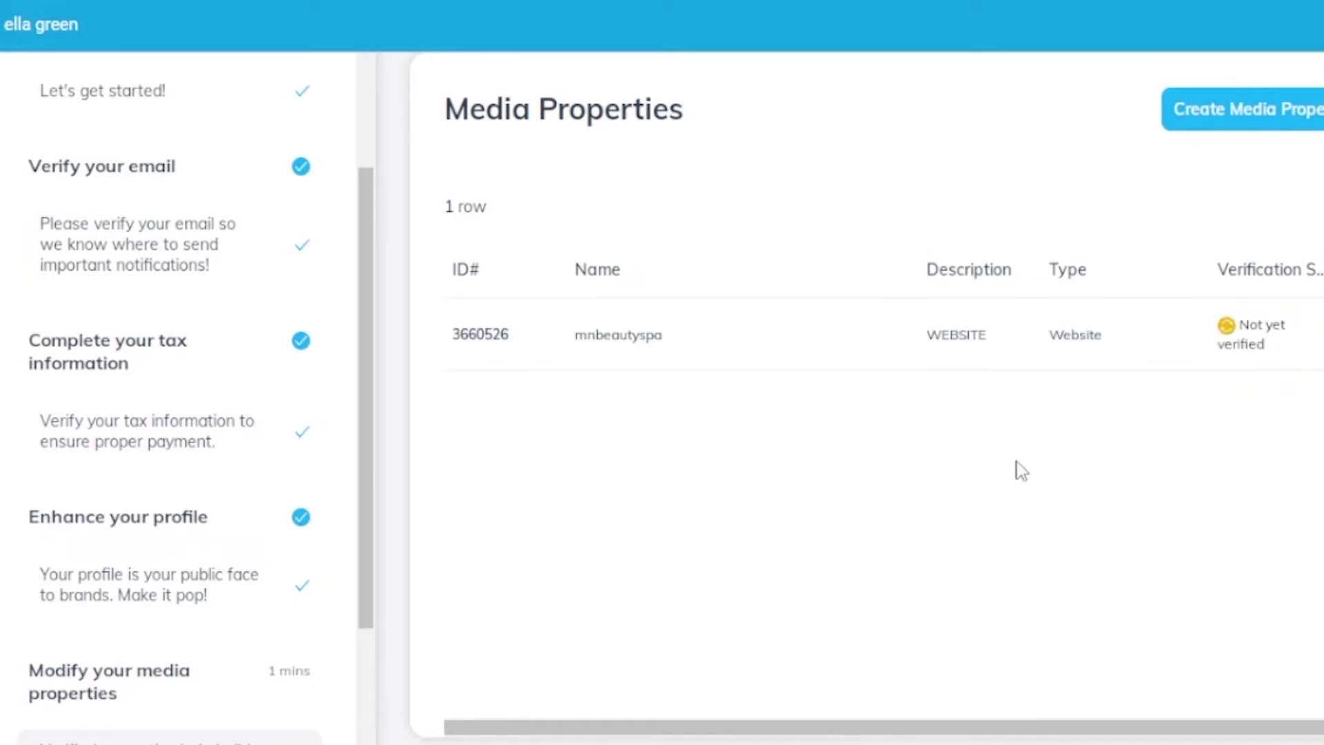
- Open the Create Media Property dropdown showing Website, Social, Mobile, Podcast, Email/Newsletter and Offline/Other
mouse_move(1260, 349)
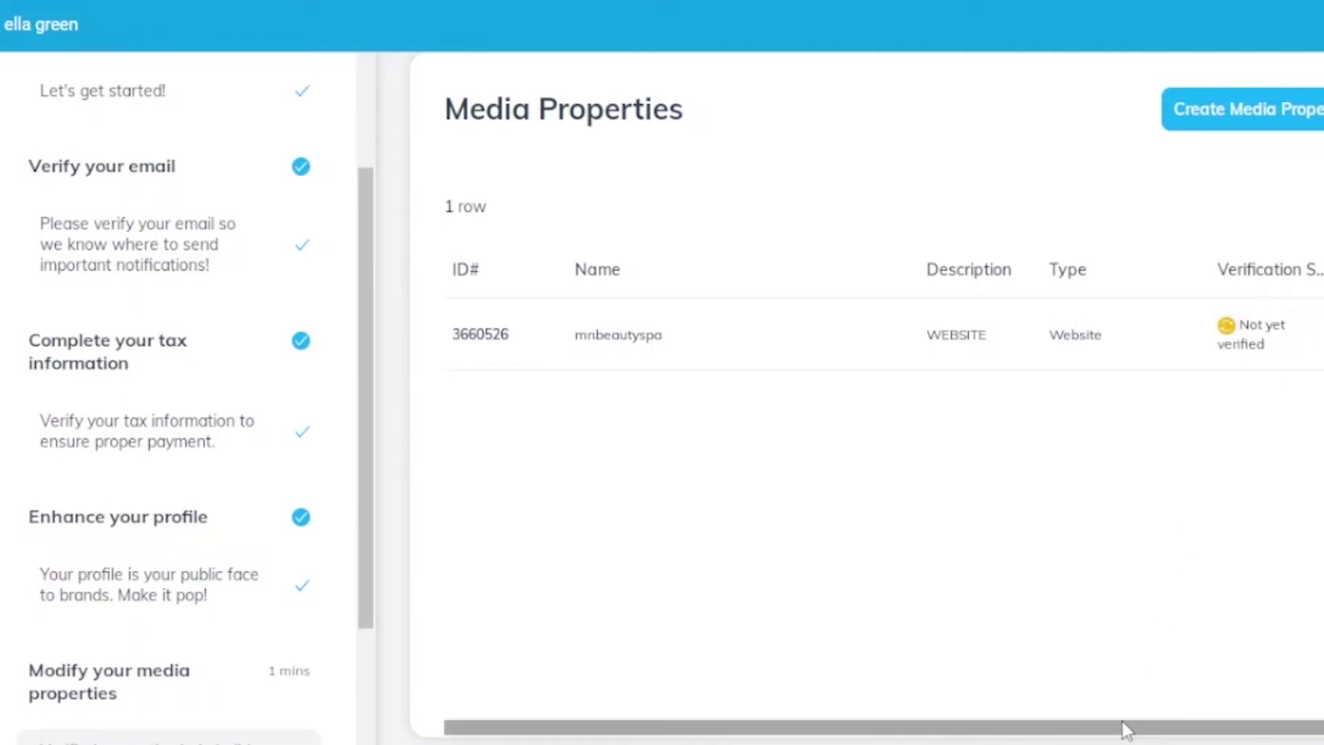
drag(1069, 737, 1174, 742)
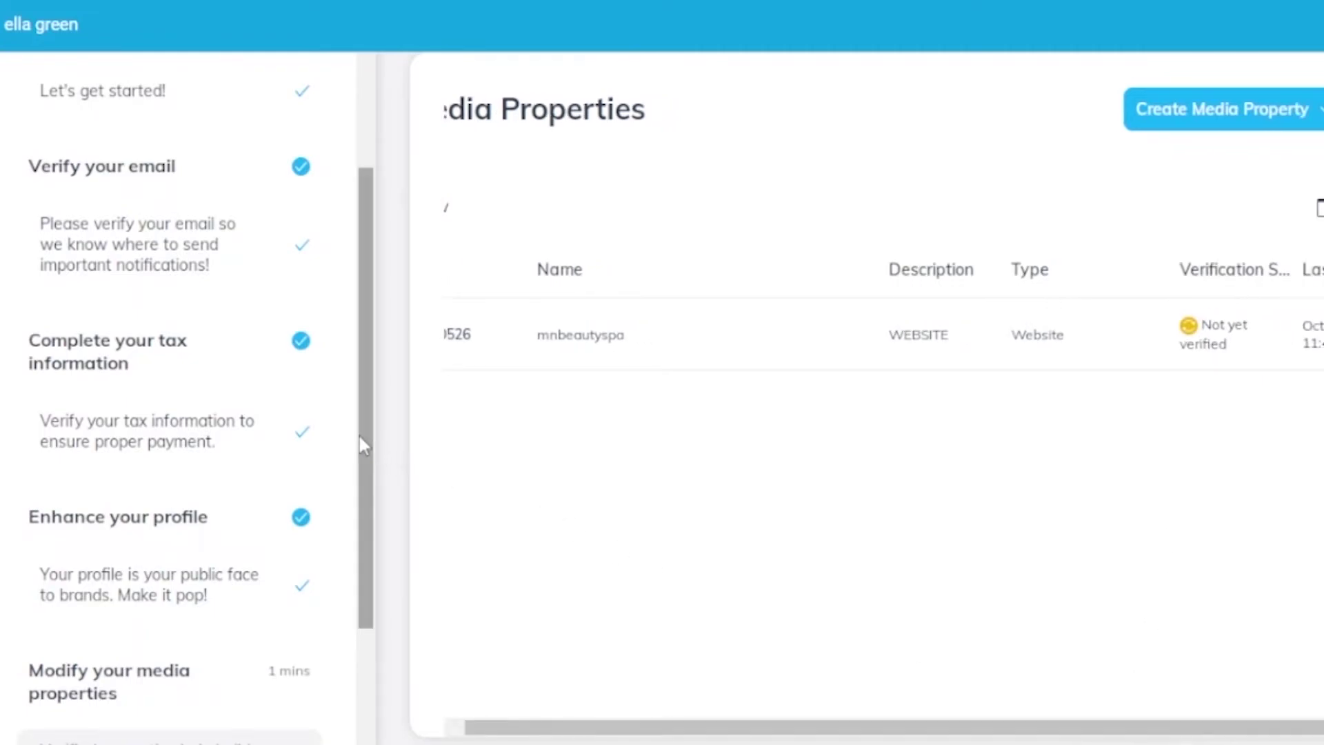
drag(367, 445, 344, 595)
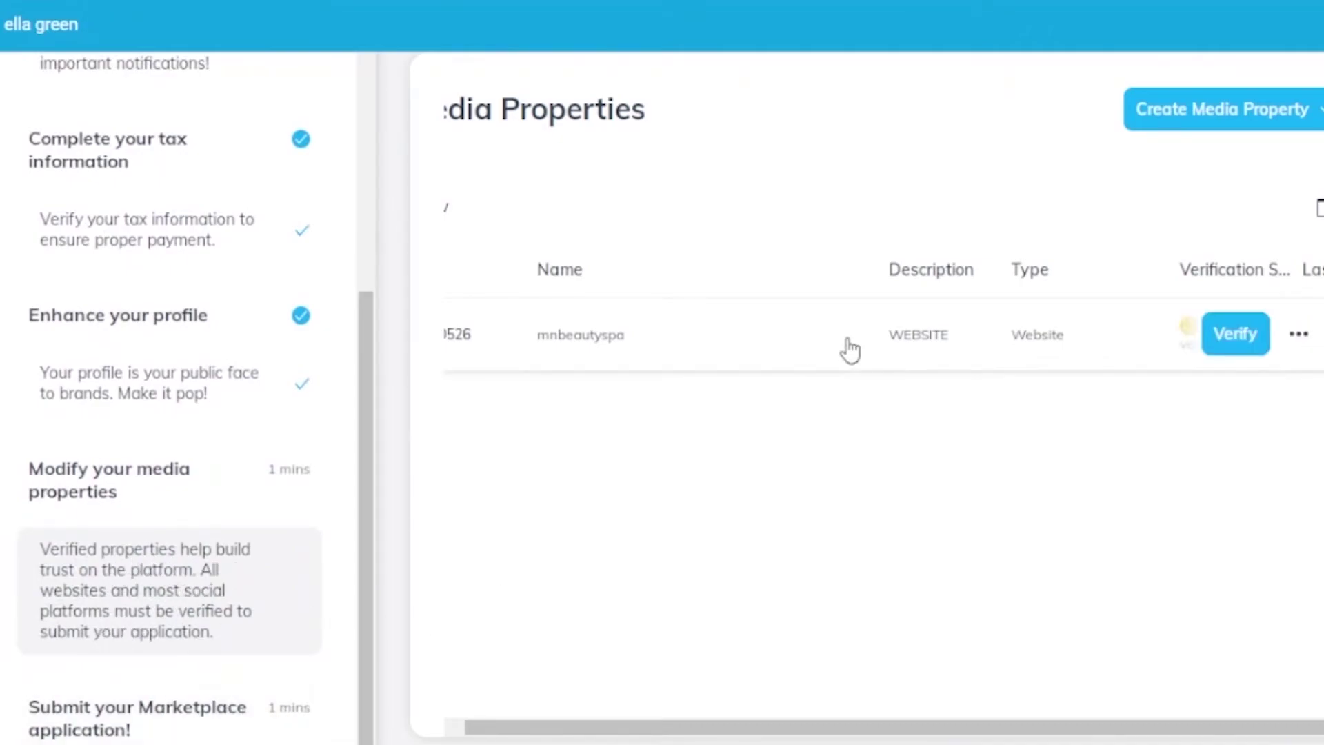
click(1284, 119)
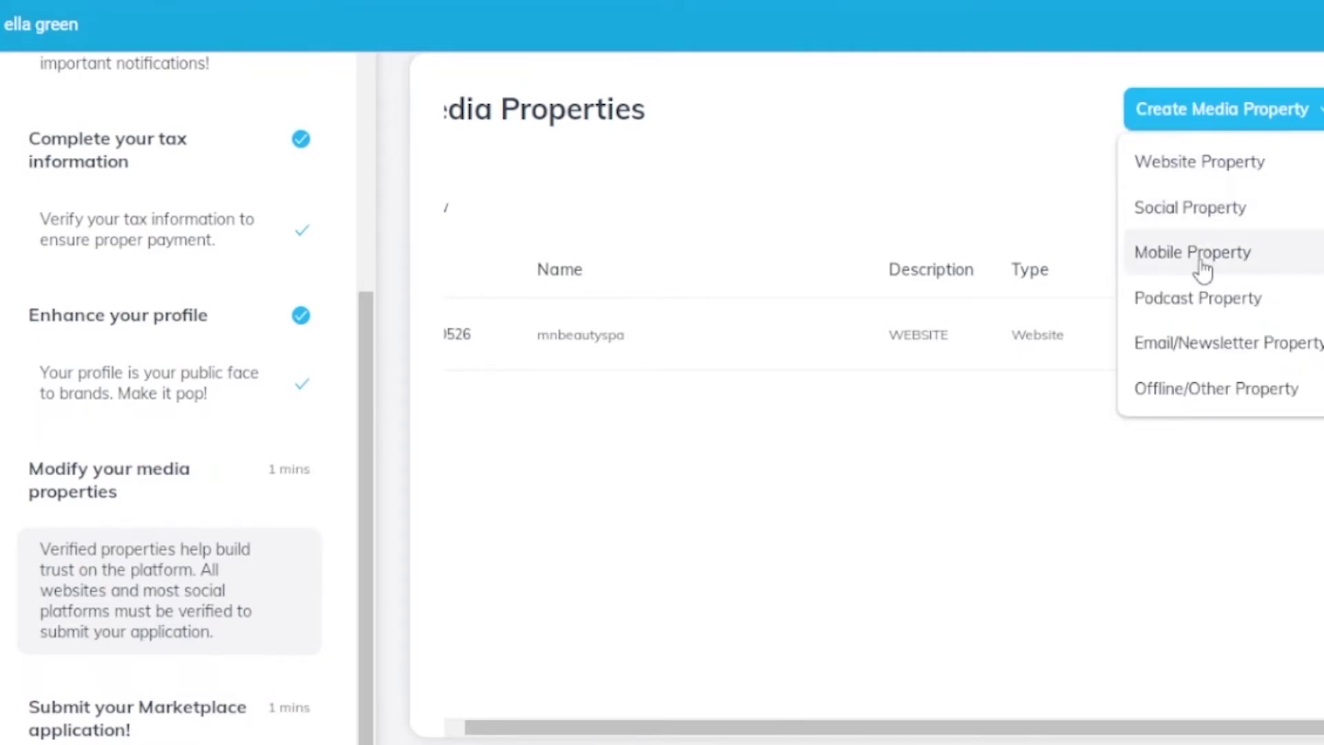
- Manually add website 'mnbeautyspa' with the pasted shop domain and description 'salon fashion influencer'
click(1197, 165)
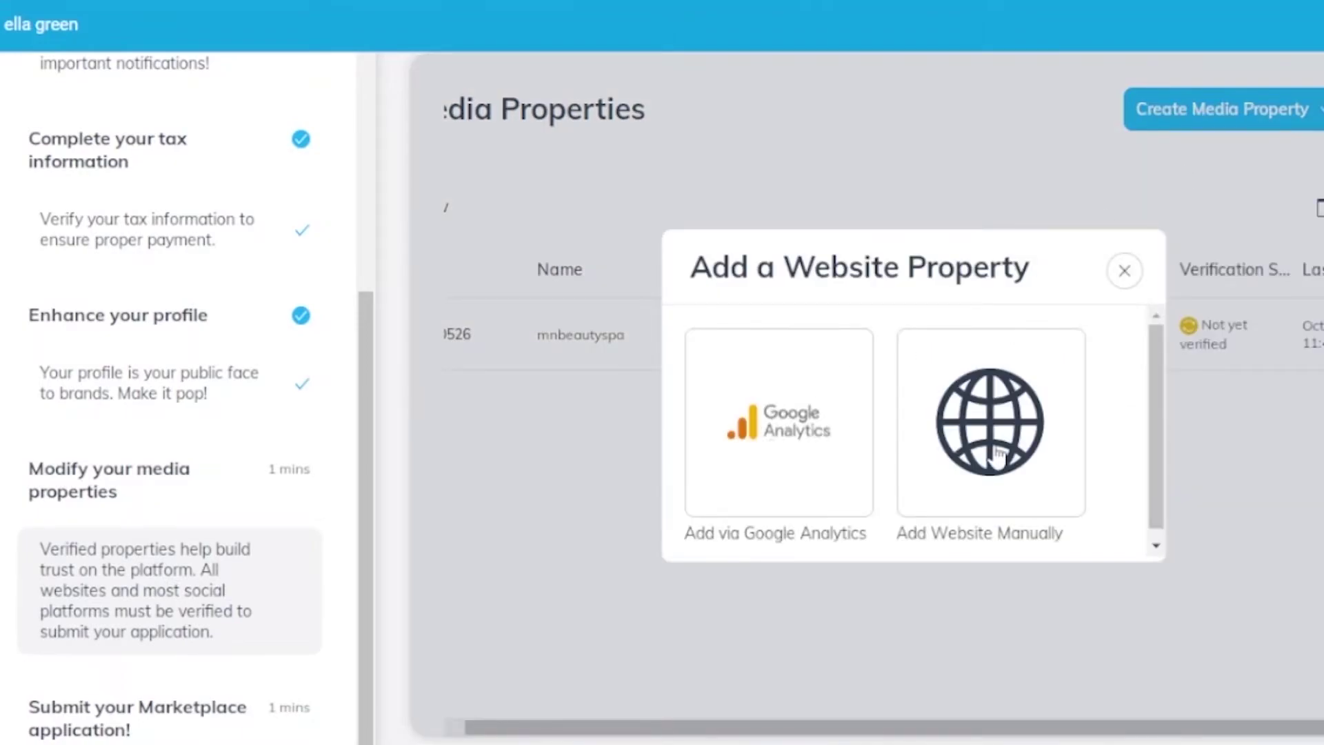
click(998, 455)
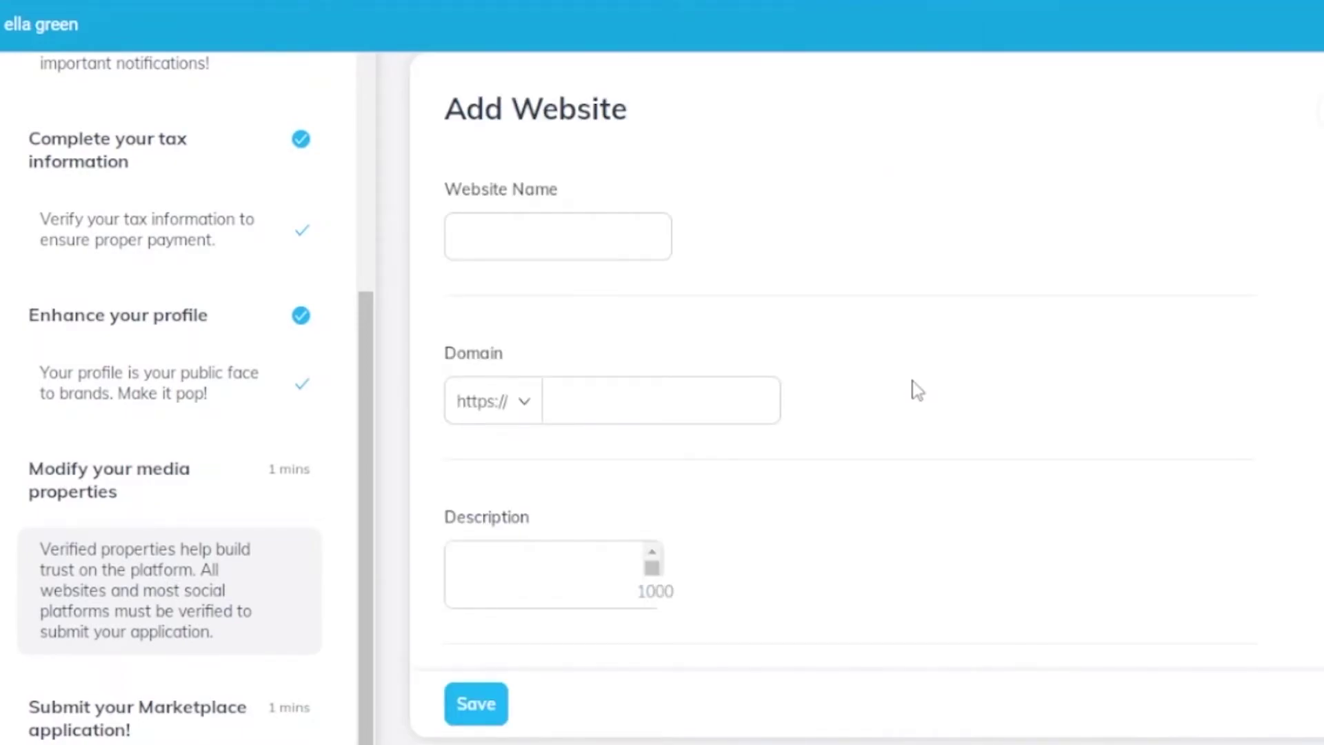
click(546, 233)
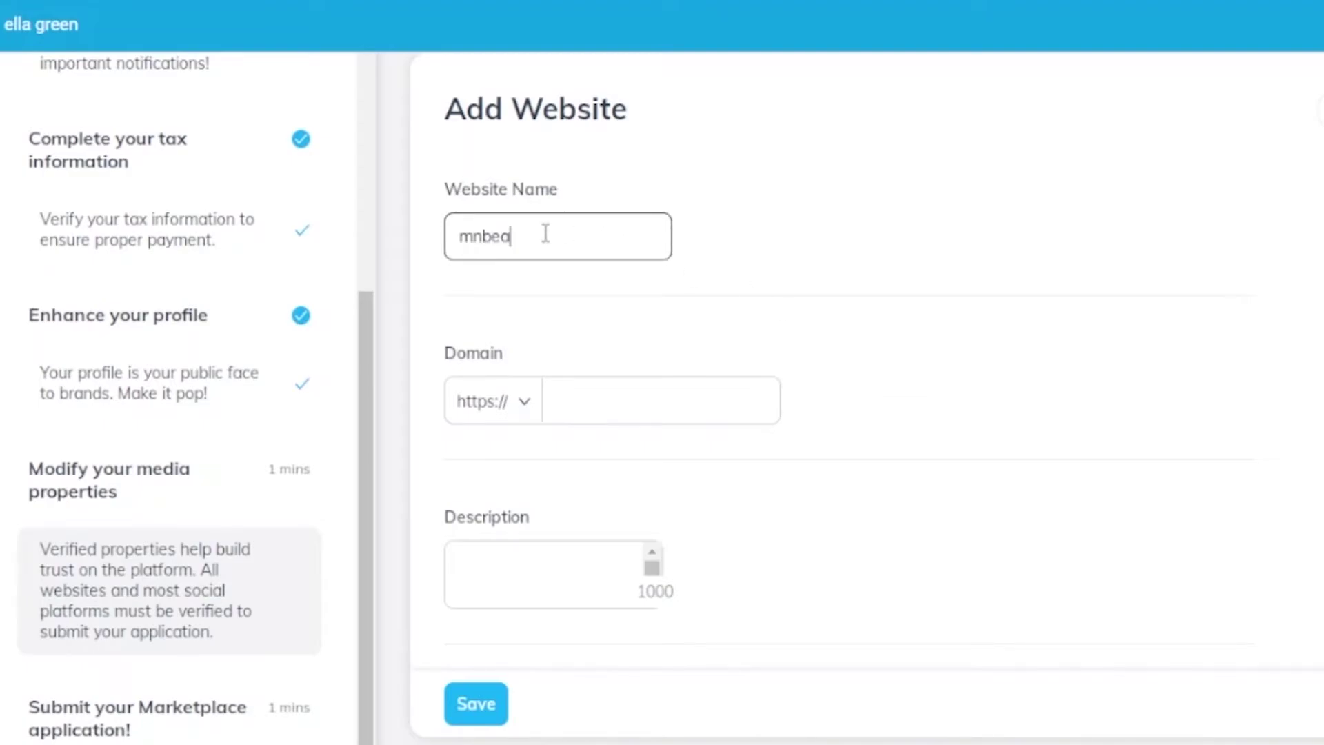
text(mnbeautysps)
click(591, 412)
right_click(591, 412)
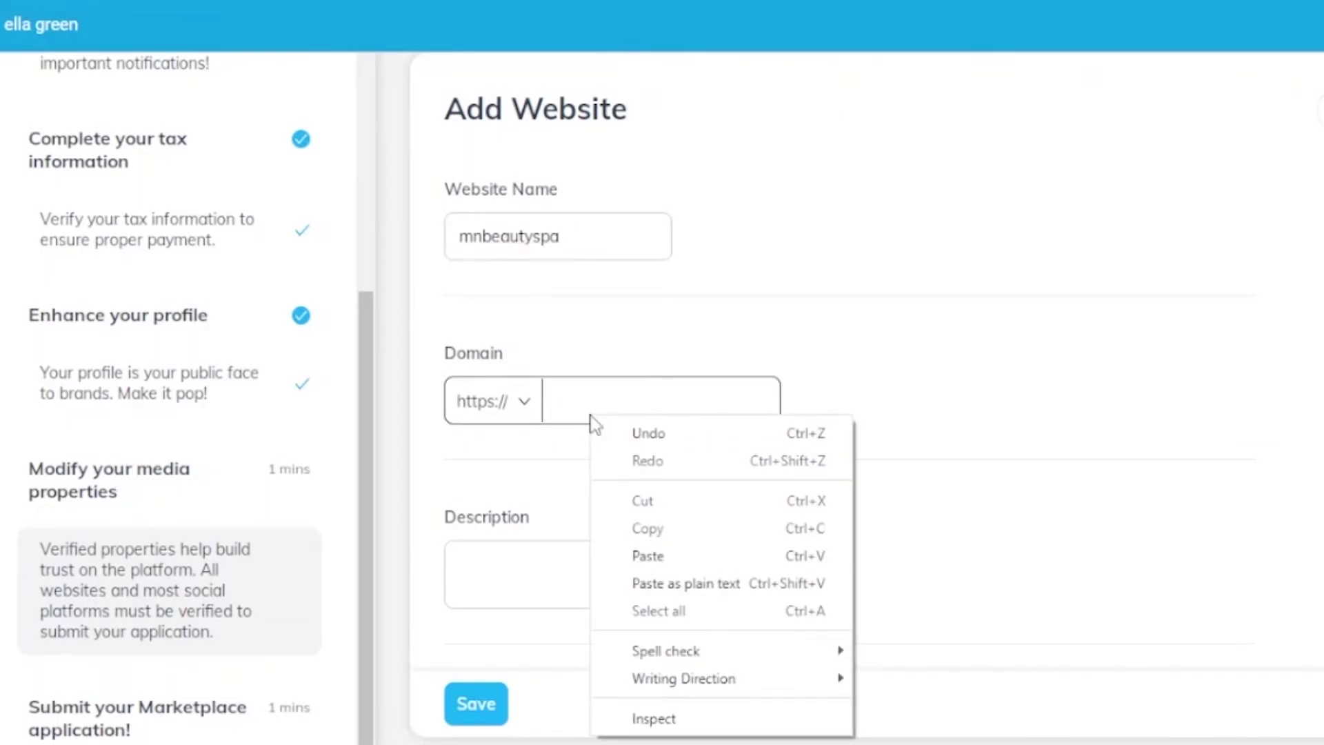
click(651, 552)
click(584, 571)
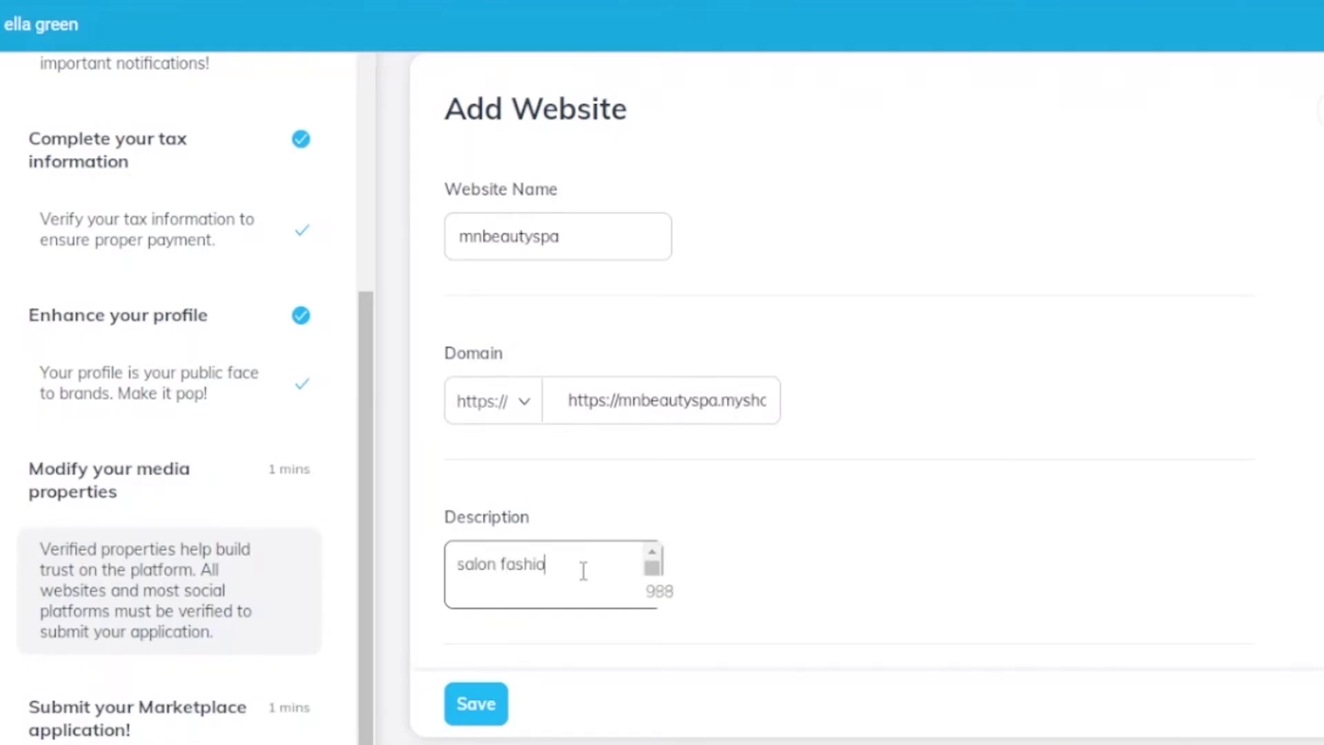
text(salon fashion influencer)
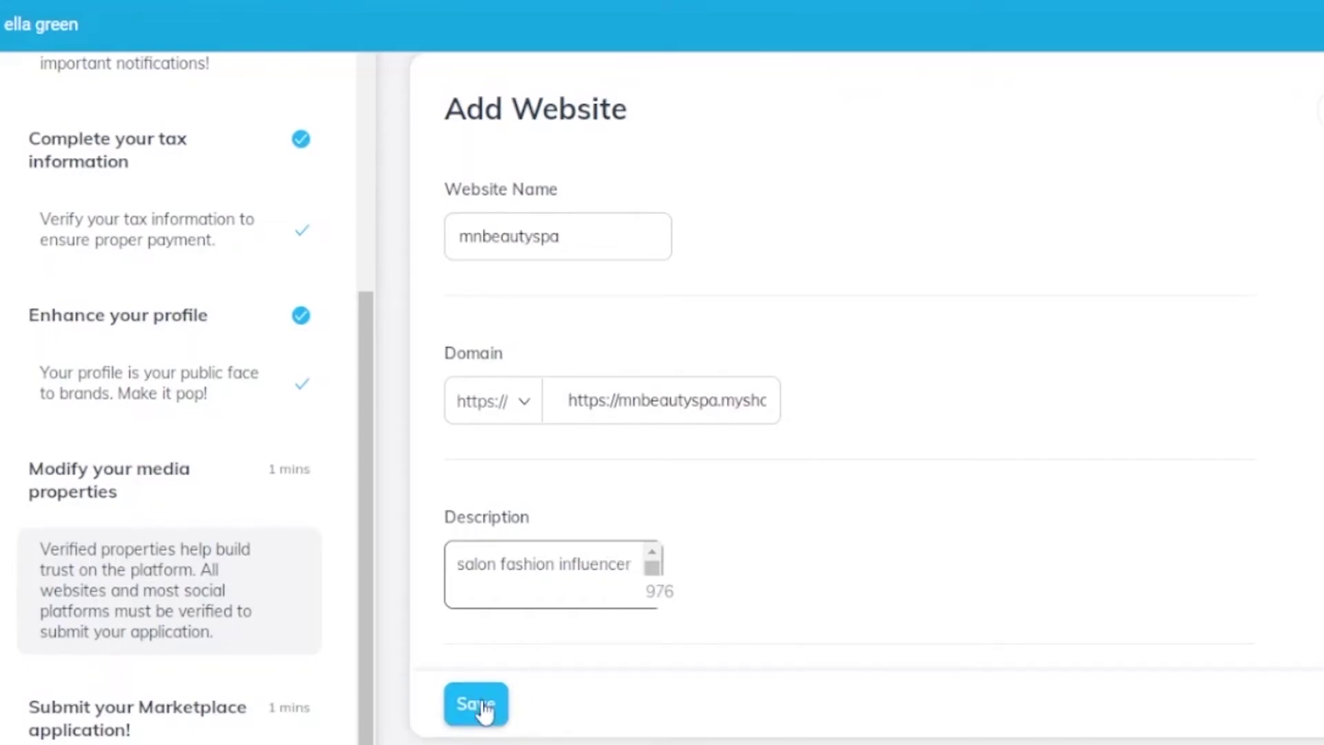
click(482, 705)
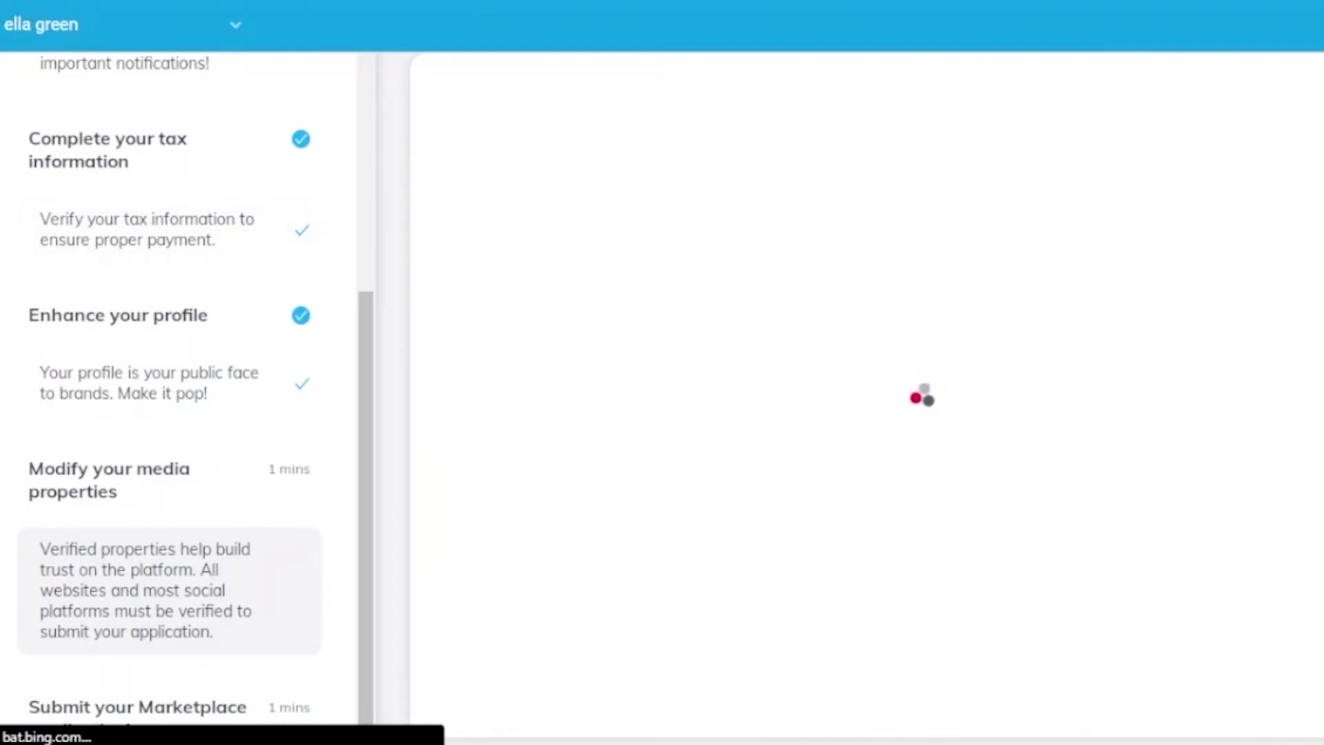
- Open the account and programs overview, then close it again
click(235, 32)
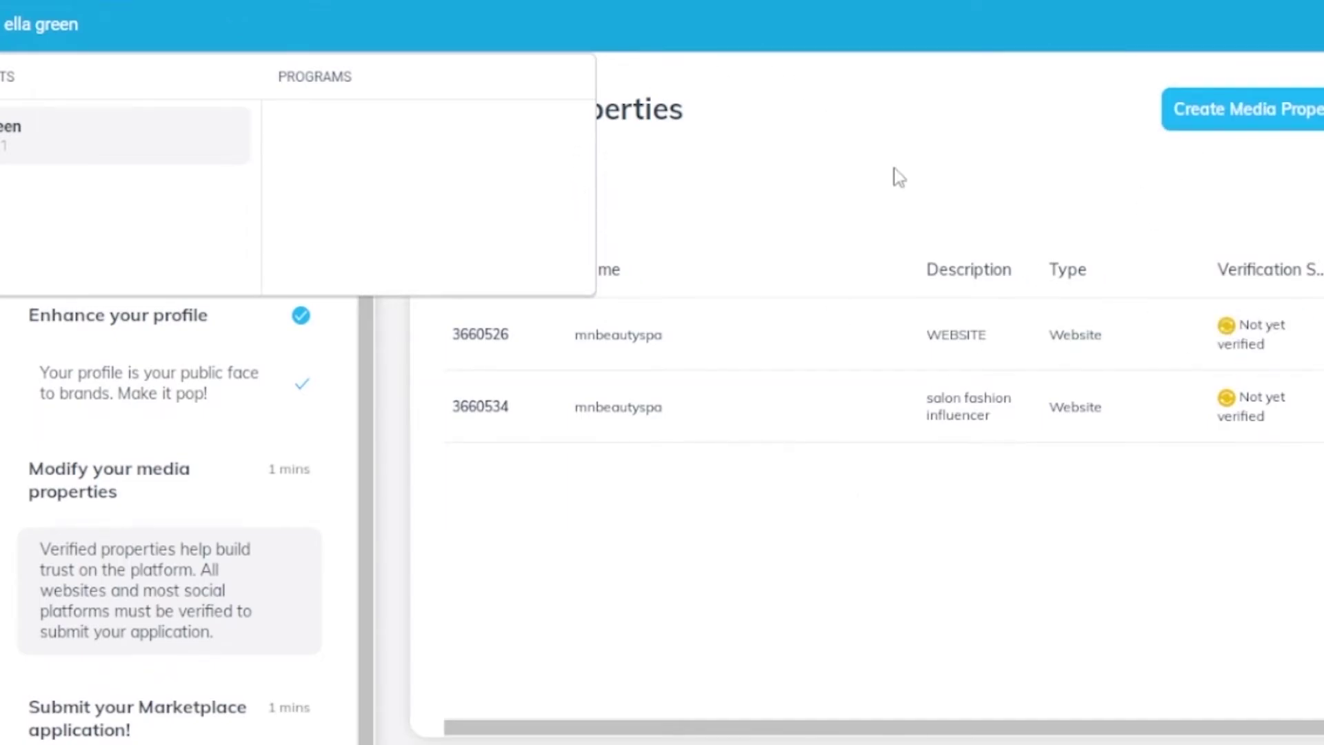
mouse_move(1053, 346)
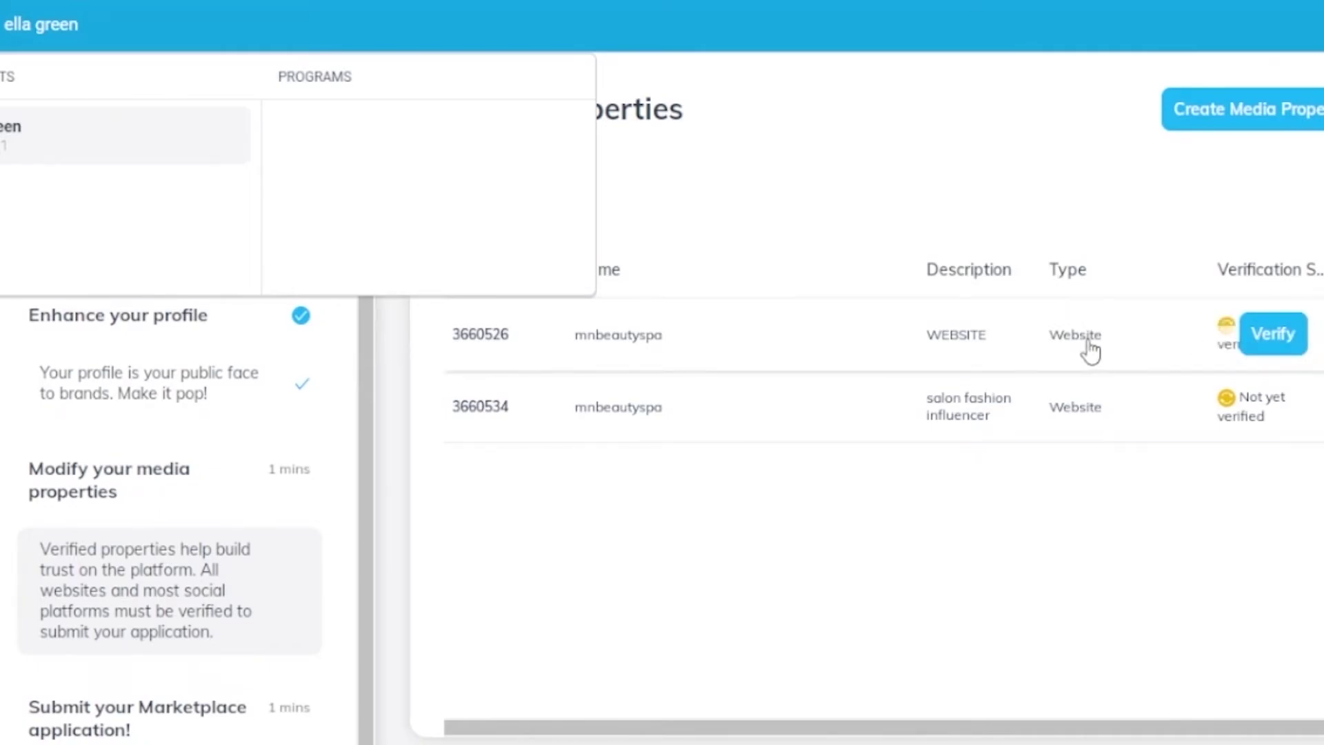
click(607, 673)
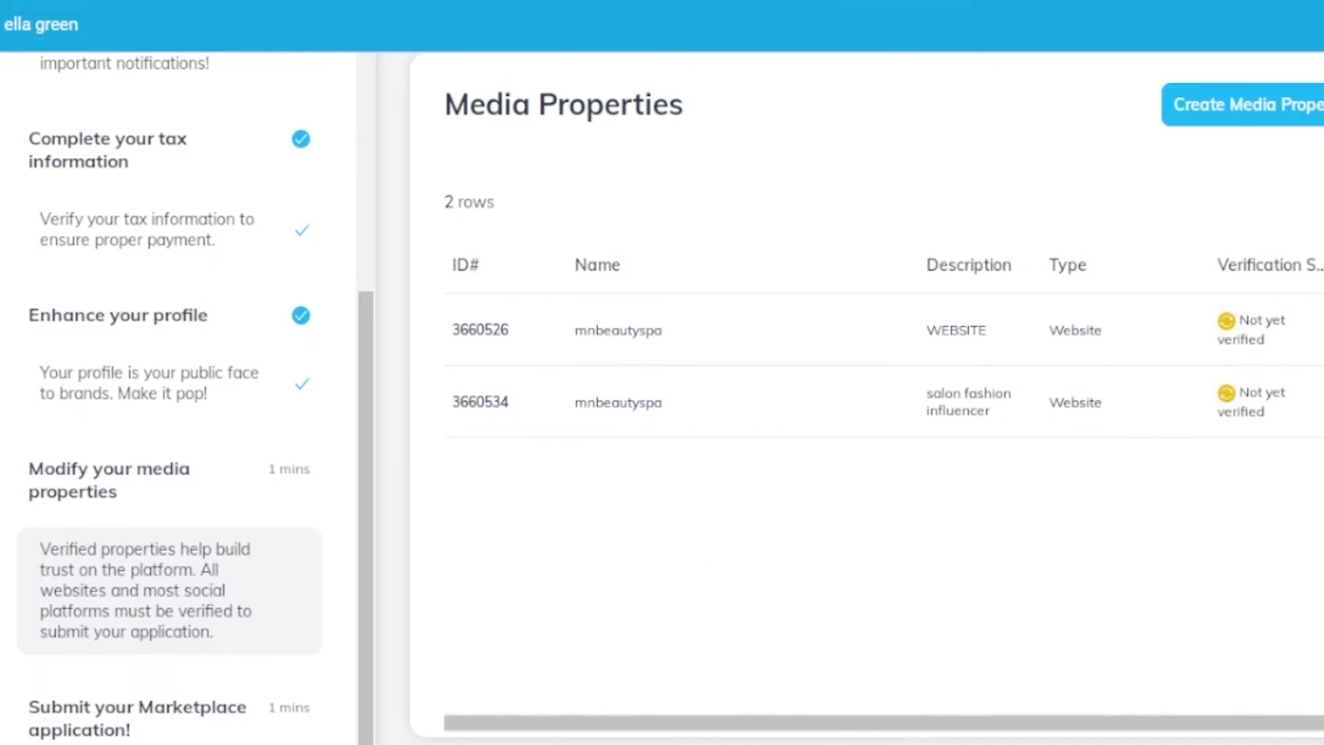
- Review the Media Properties list showing both unverified mnbeautyspa website properties
scroll(671, 398, up, 1)
scroll(670, 398, down, 1)
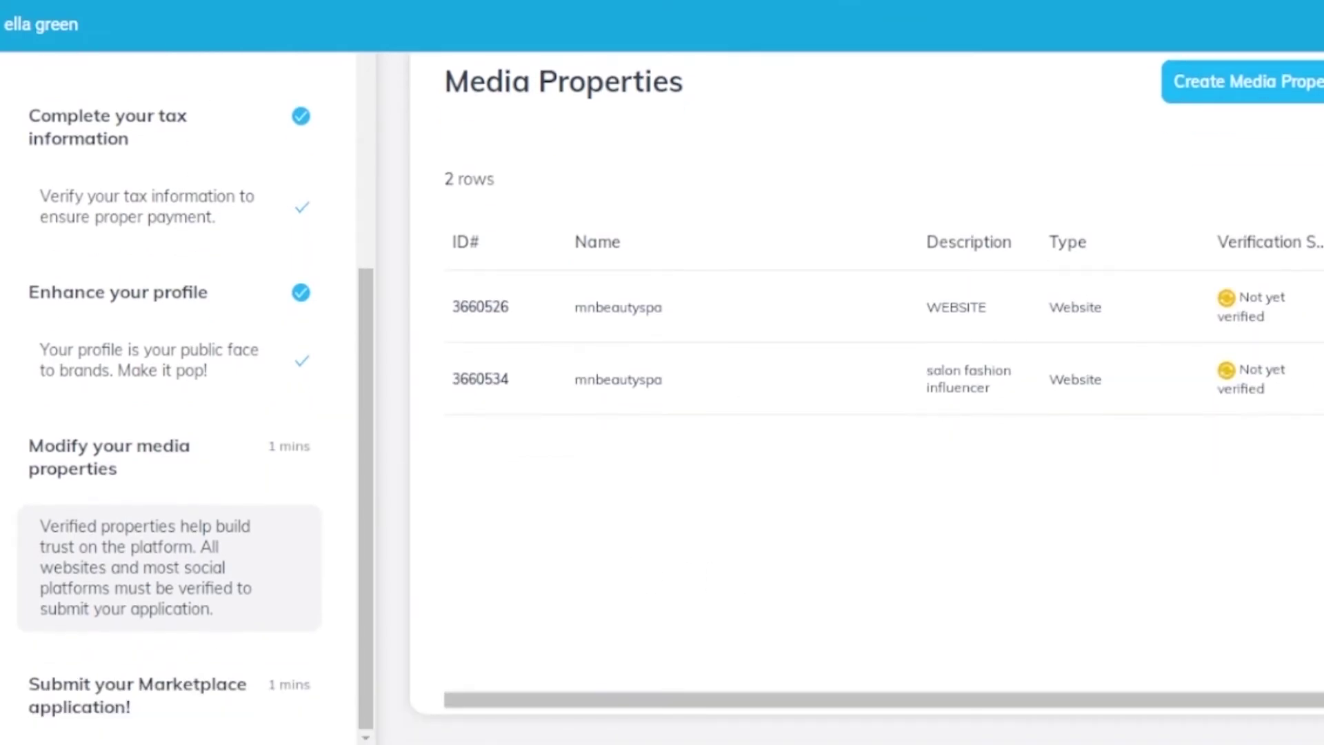
scroll(671, 398, up, 1)
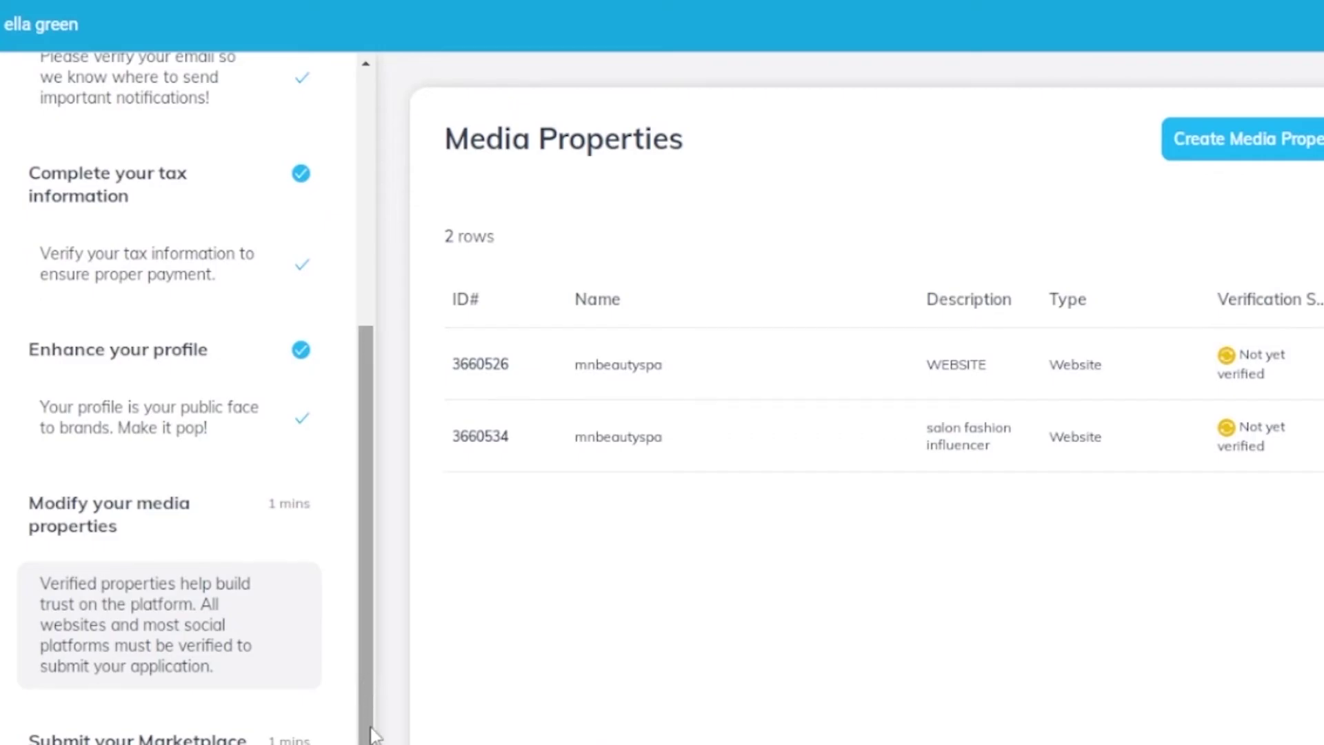
scroll(718, 502, down, 1)
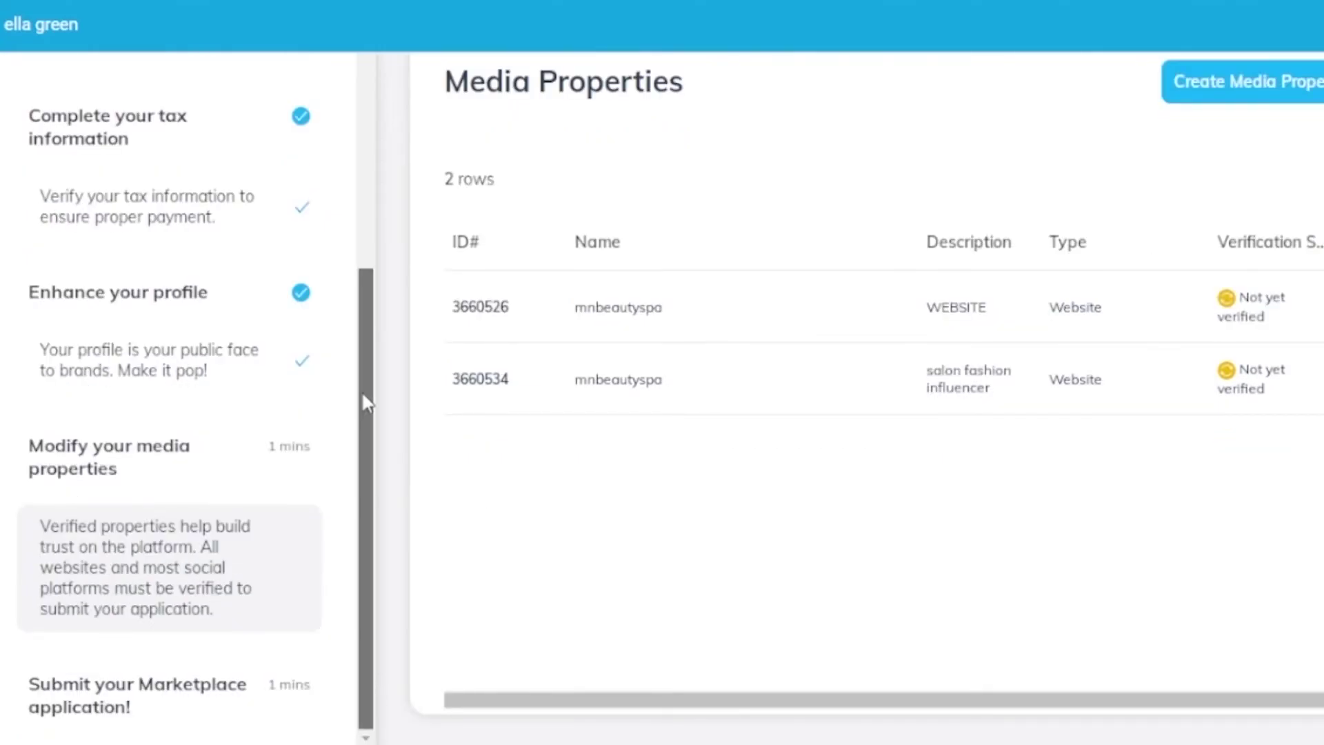
drag(364, 449, 639, 516)
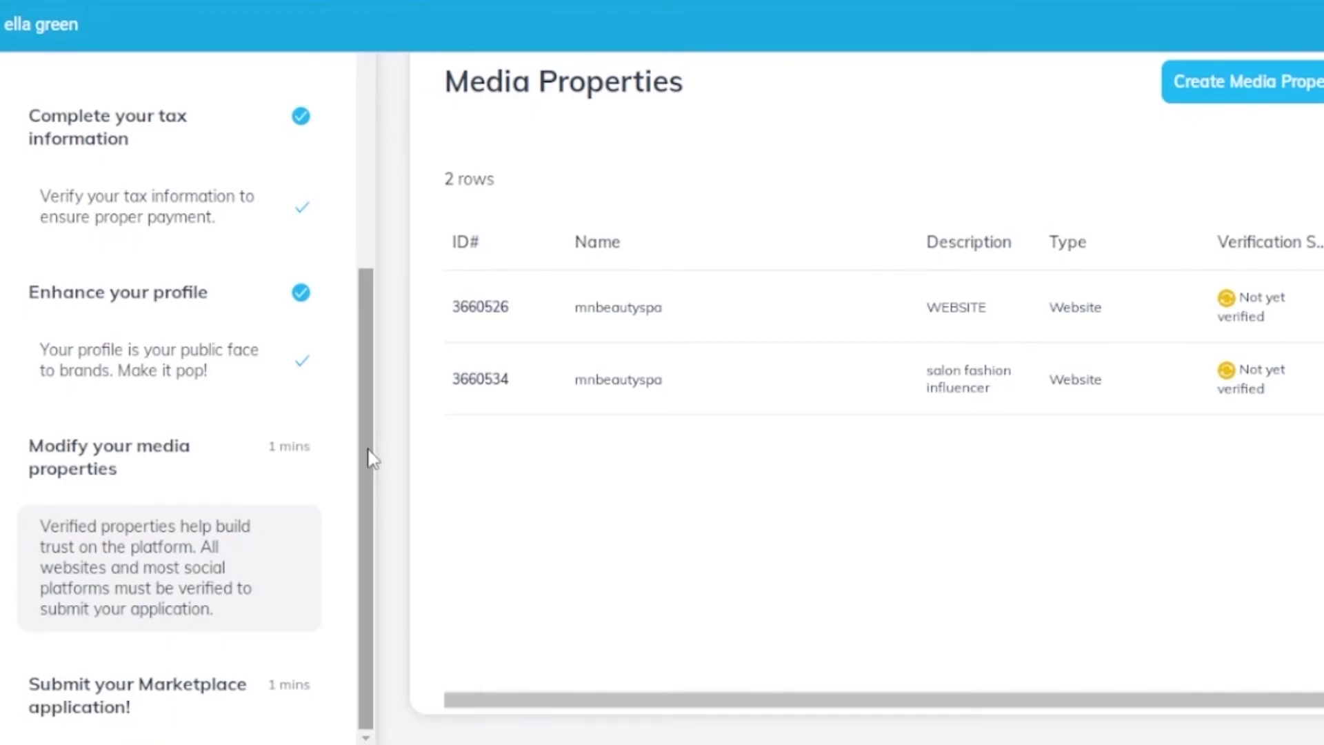
click(126, 710)
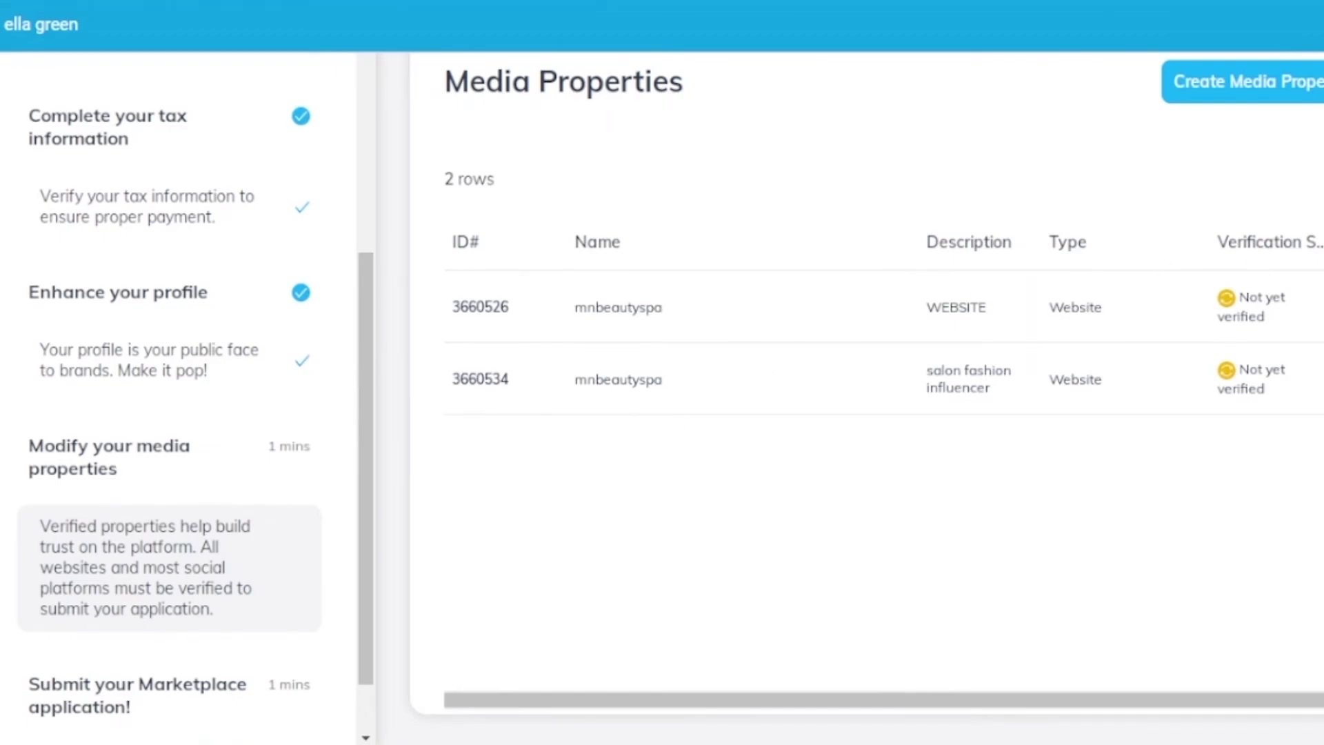
scroll(662, 398, up, 1)
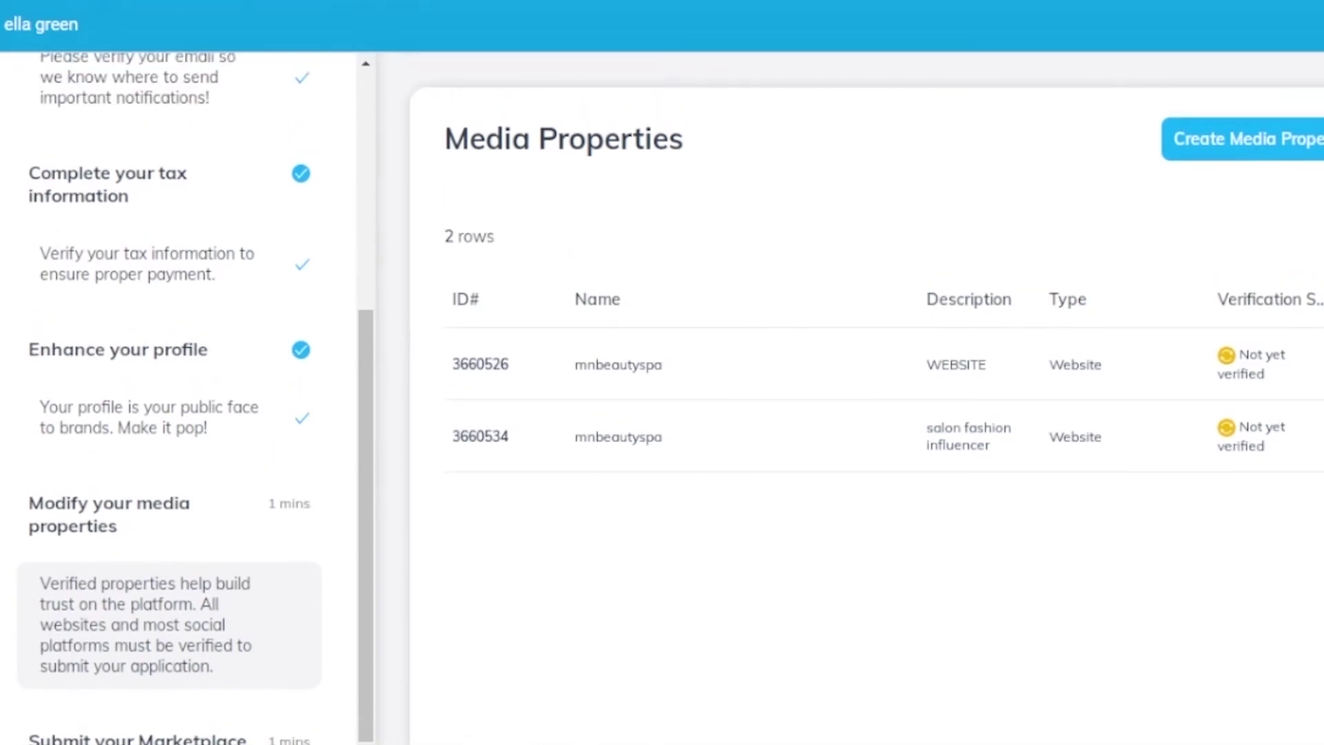
scroll(663, 398, down, 1)
scroll(662, 398, up, 1)
scroll(663, 398, down, 1)
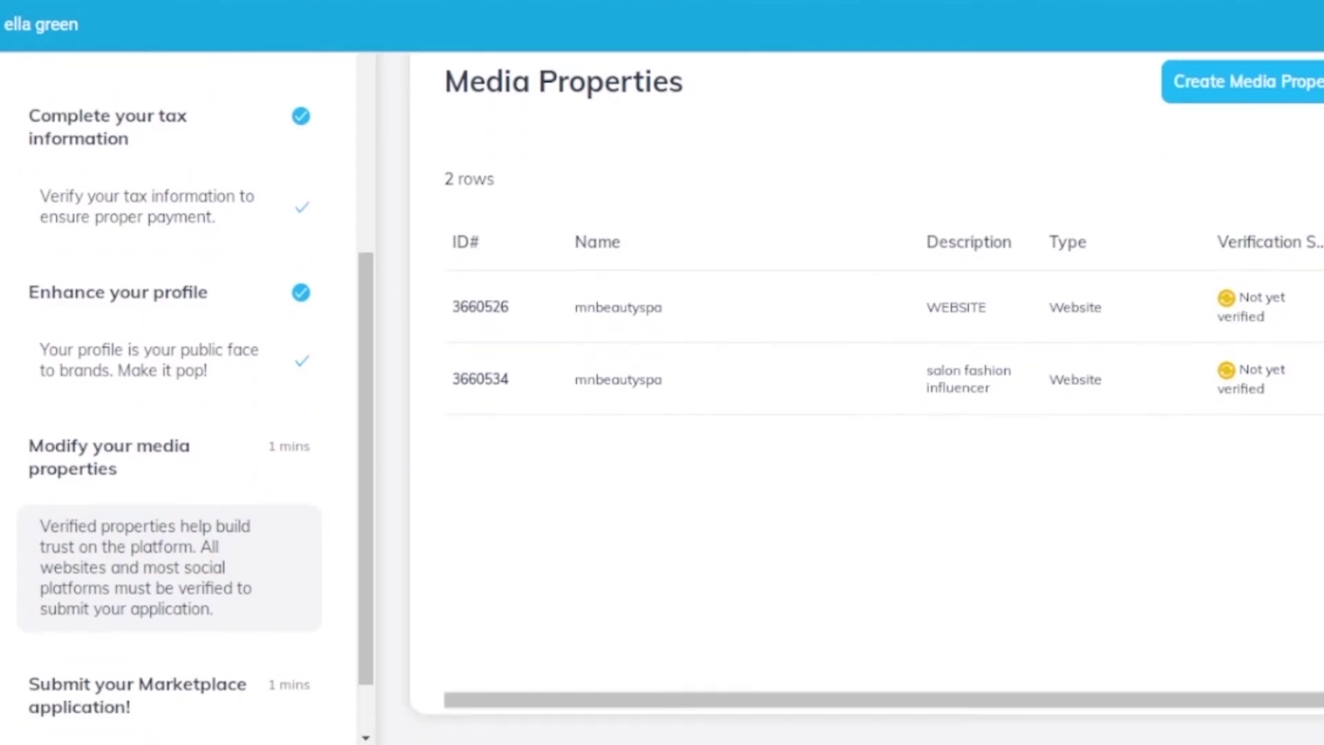
scroll(662, 398, up, 1)
scroll(663, 398, down, 1)
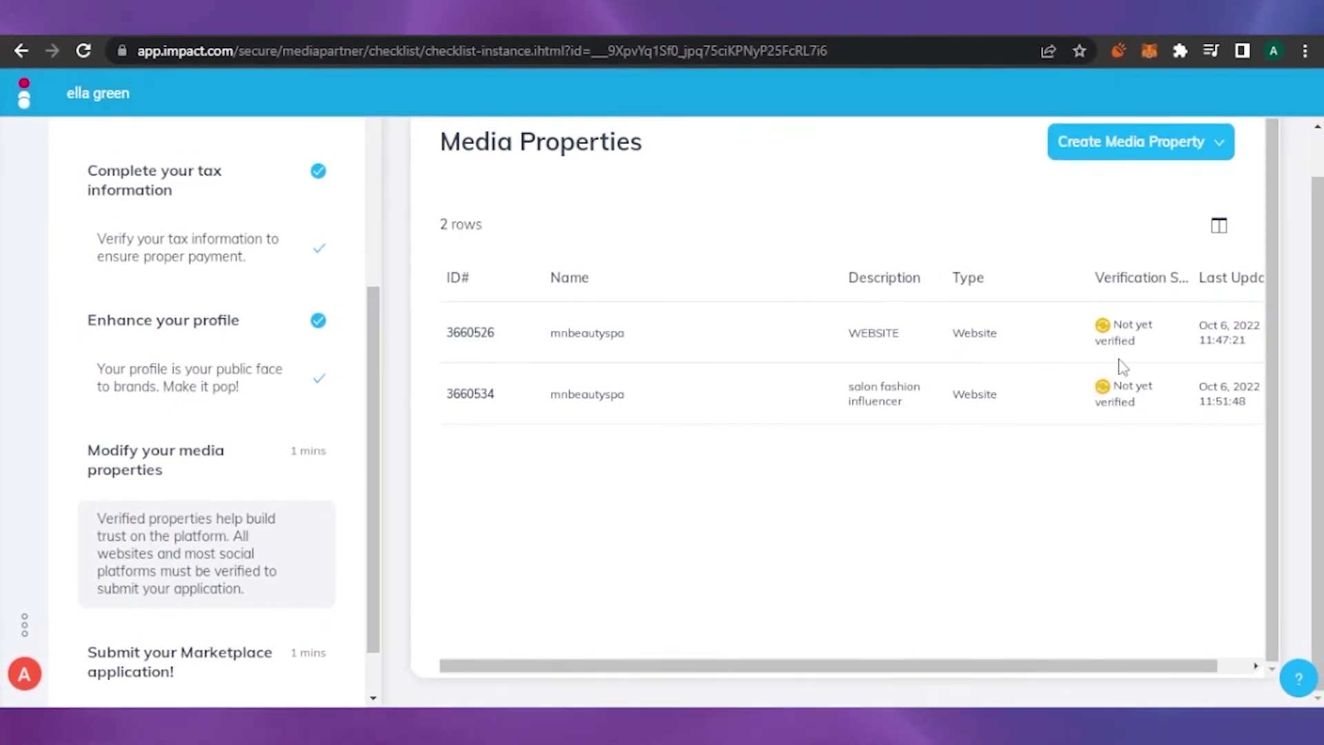
scroll(1117, 366, up, 1)
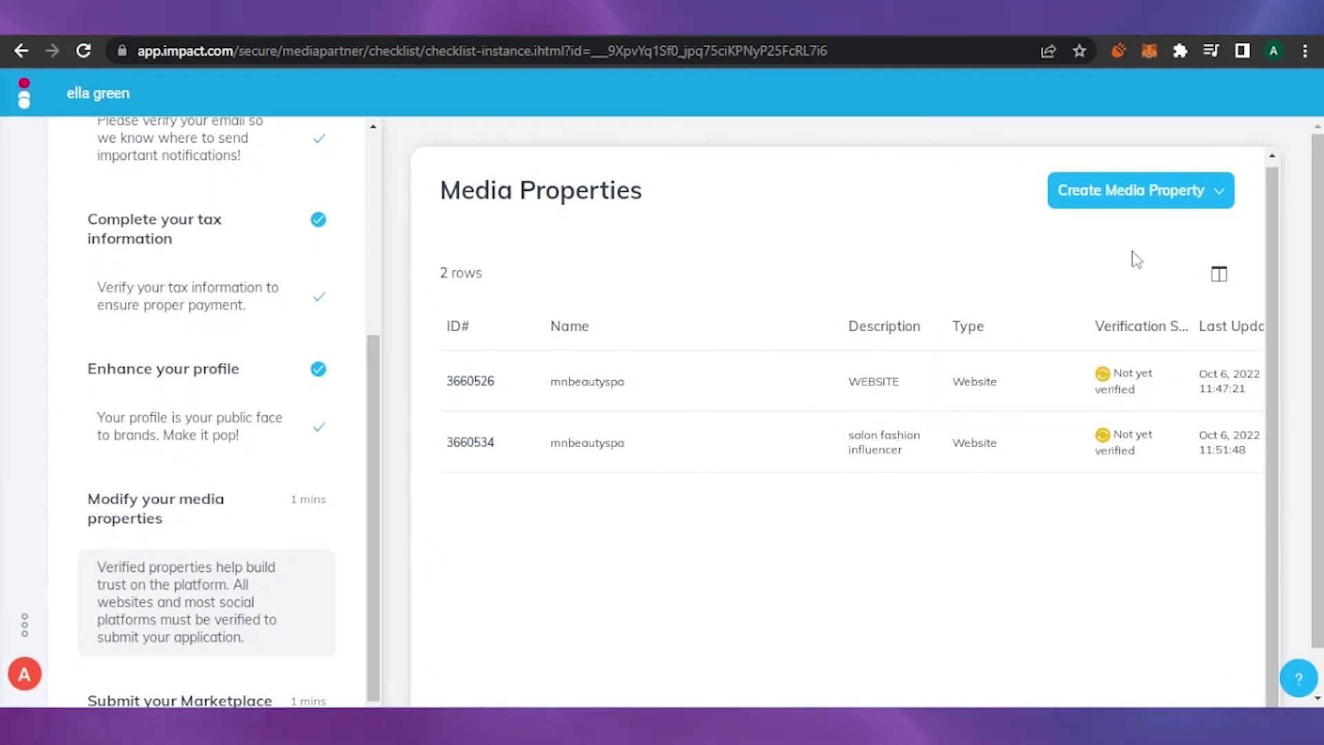
scroll(1137, 260, down, 1)
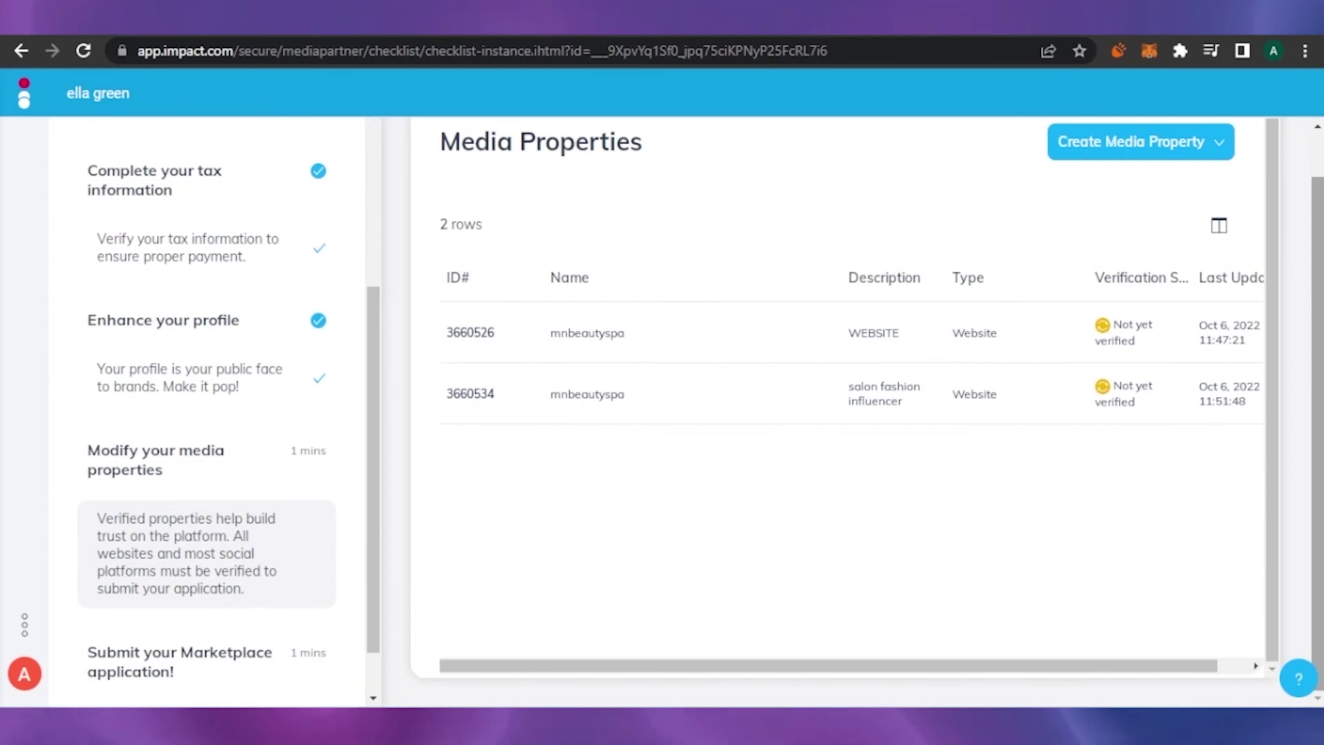